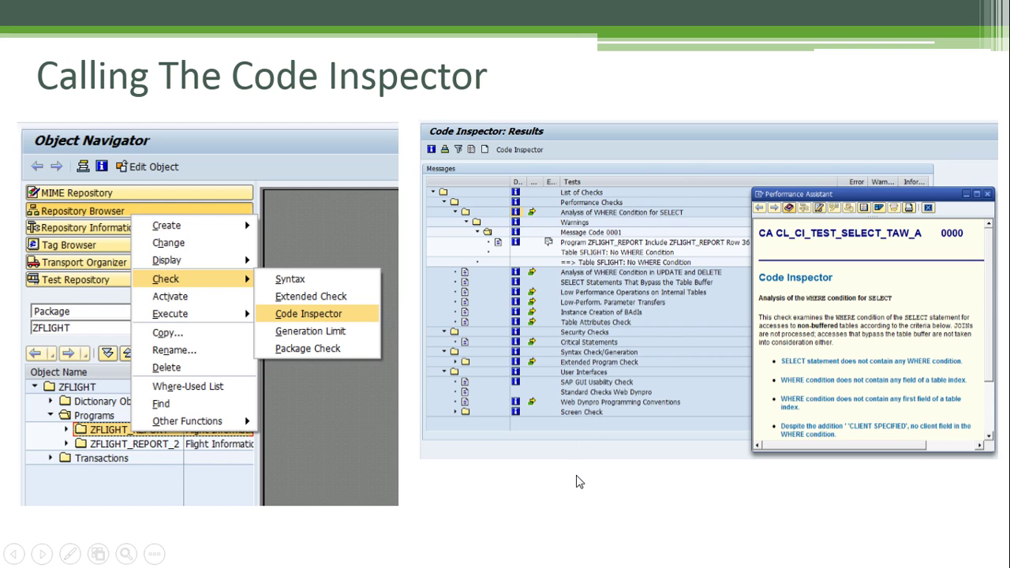
pyautogui.click(494, 391)
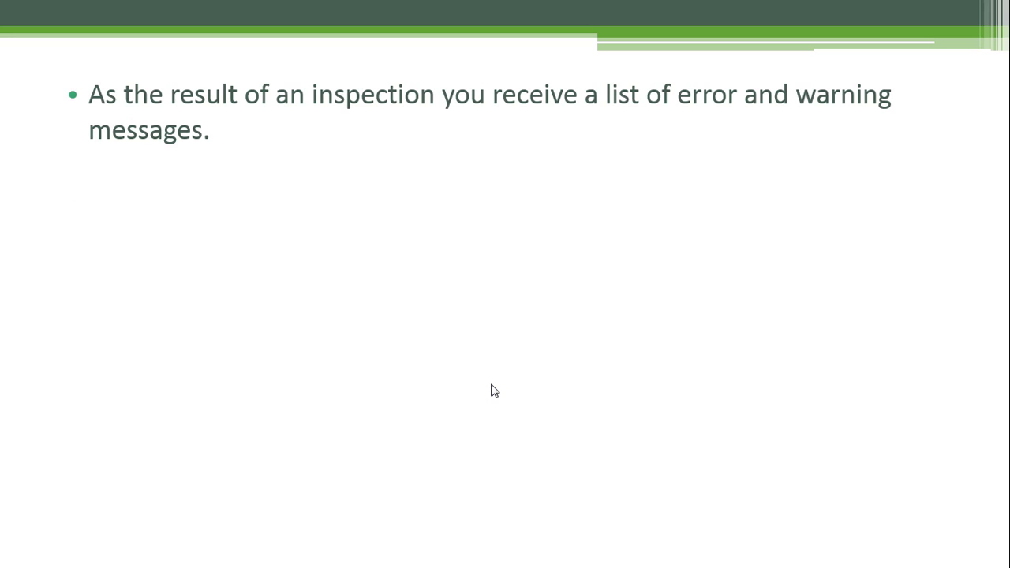
pyautogui.click(494, 391)
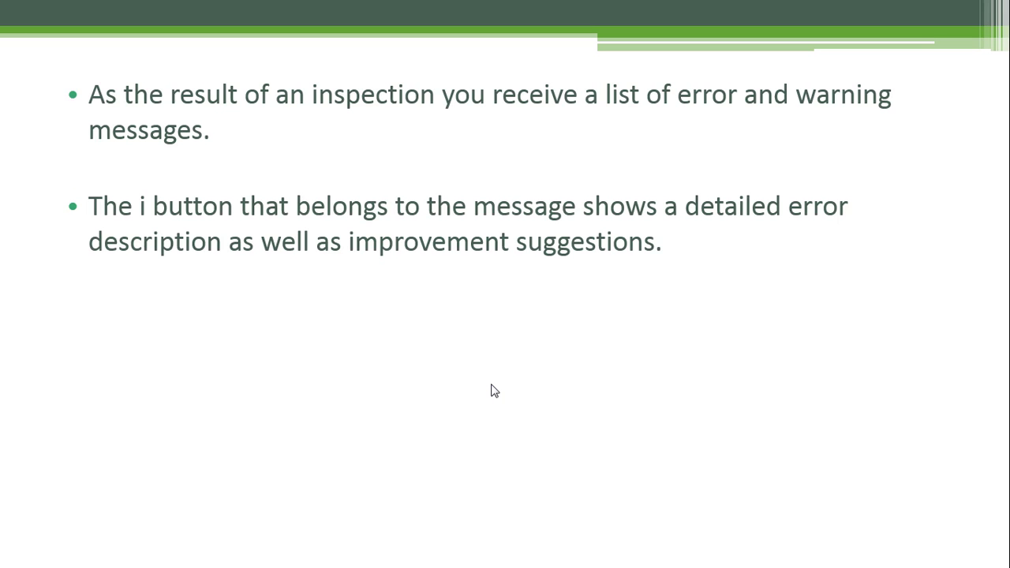
pyautogui.click(493, 391)
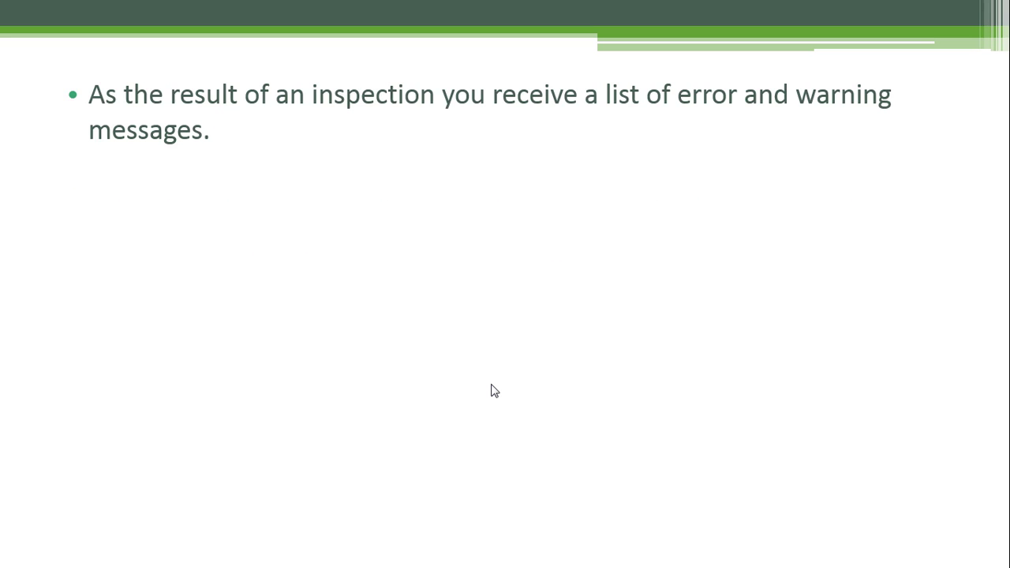
pyautogui.click(493, 391)
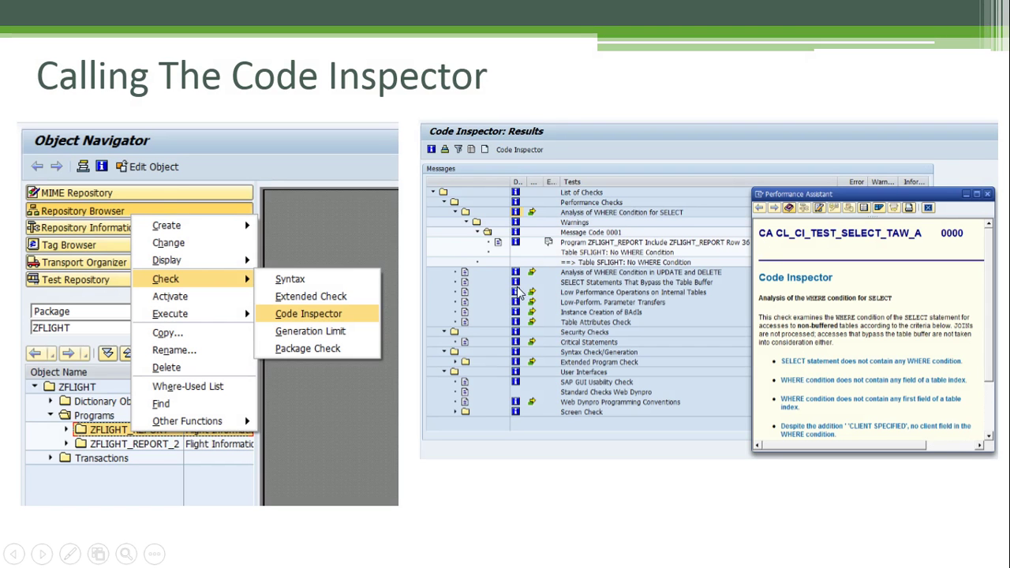
pyautogui.click(522, 362)
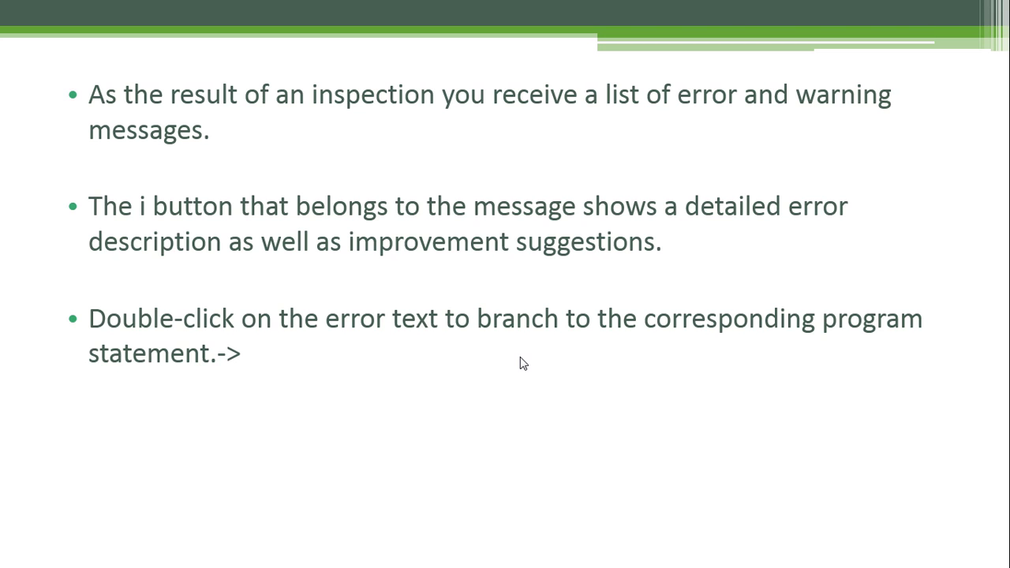
# Switch to the SAP Easy Access window and open the Object Navigator with transaction se80
pyautogui.hotkey('alt', 'Tab')
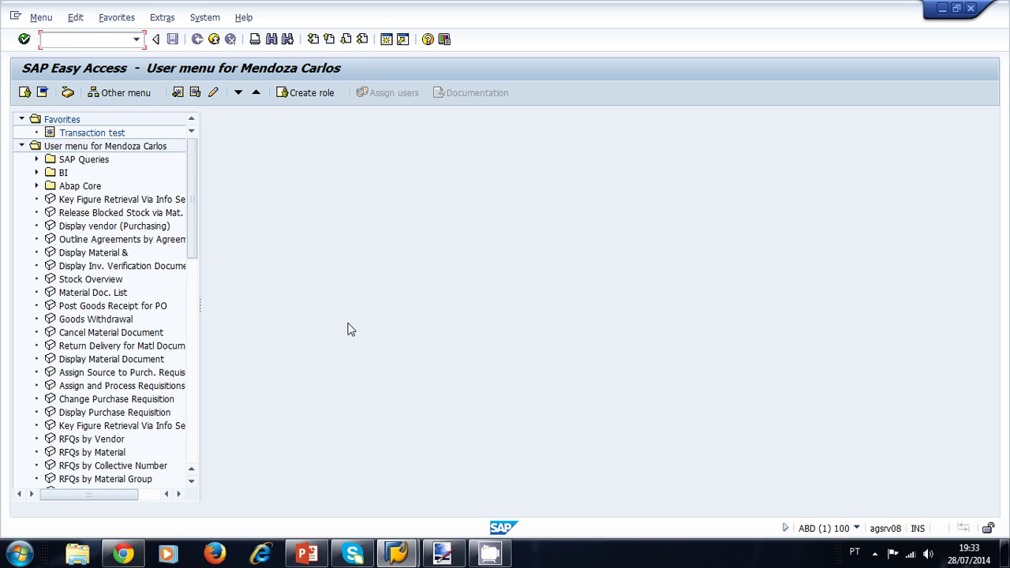
pyautogui.click(75, 41)
pyautogui.write('se80')
pyautogui.press('Return')
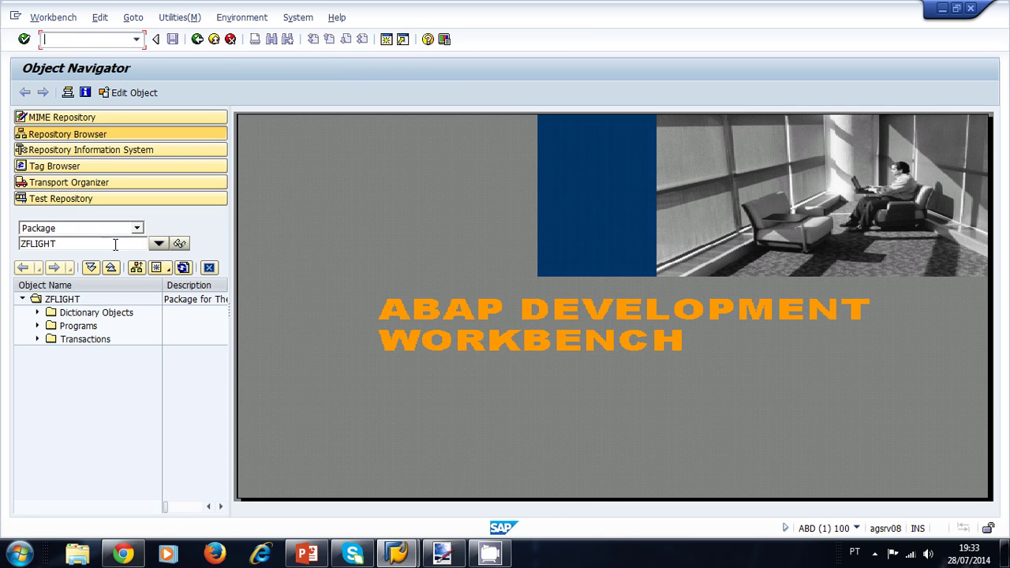
# Run the Code Inspector check on program ZFLIGHT_REPORT from the Programs folder of package ZFLIGHT
pyautogui.click(64, 245)
pyautogui.click(37, 326)
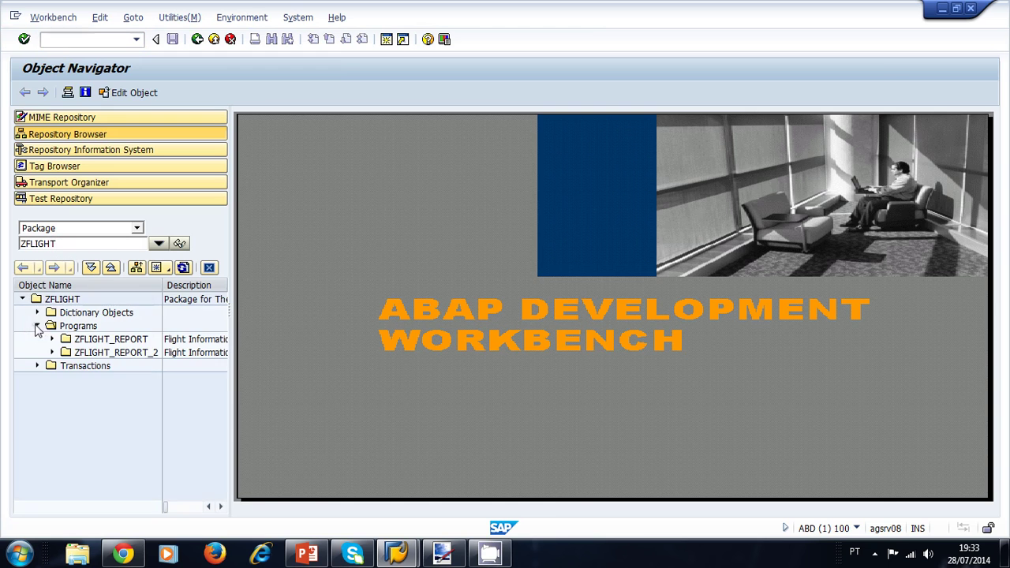
pyautogui.click(105, 341)
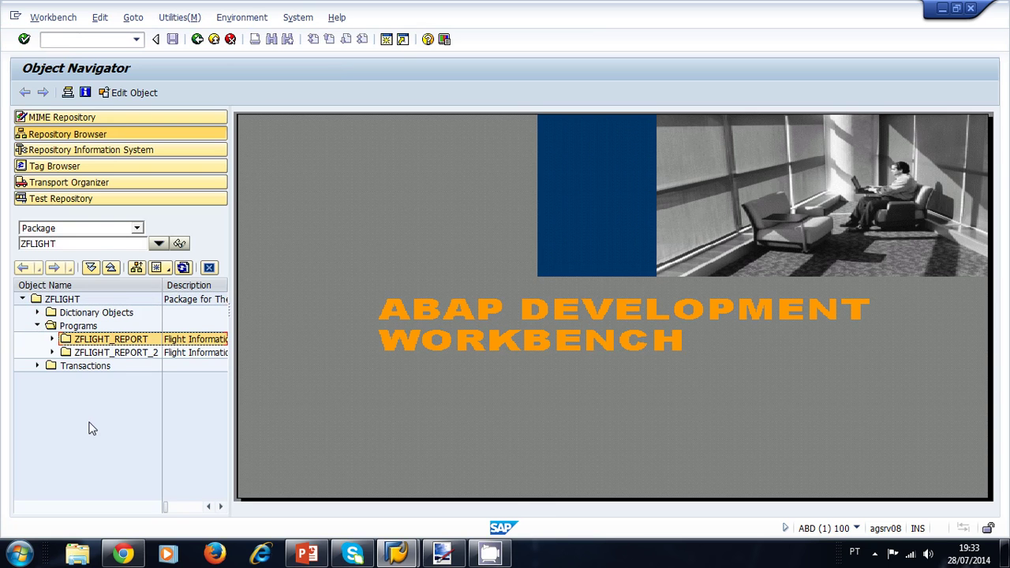
pyautogui.rightClick(118, 346)
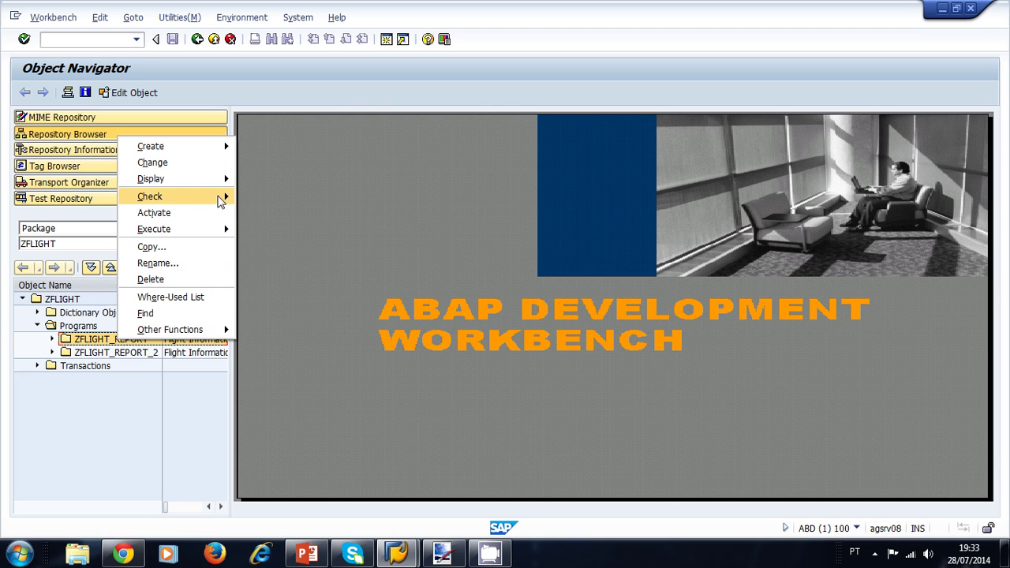
pyautogui.moveTo(216, 201)
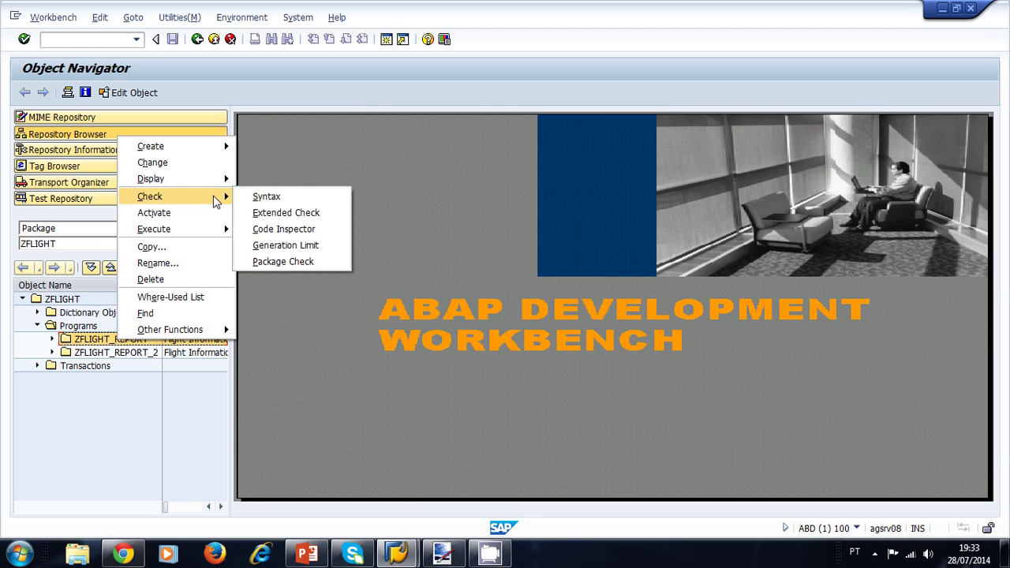
pyautogui.click(327, 229)
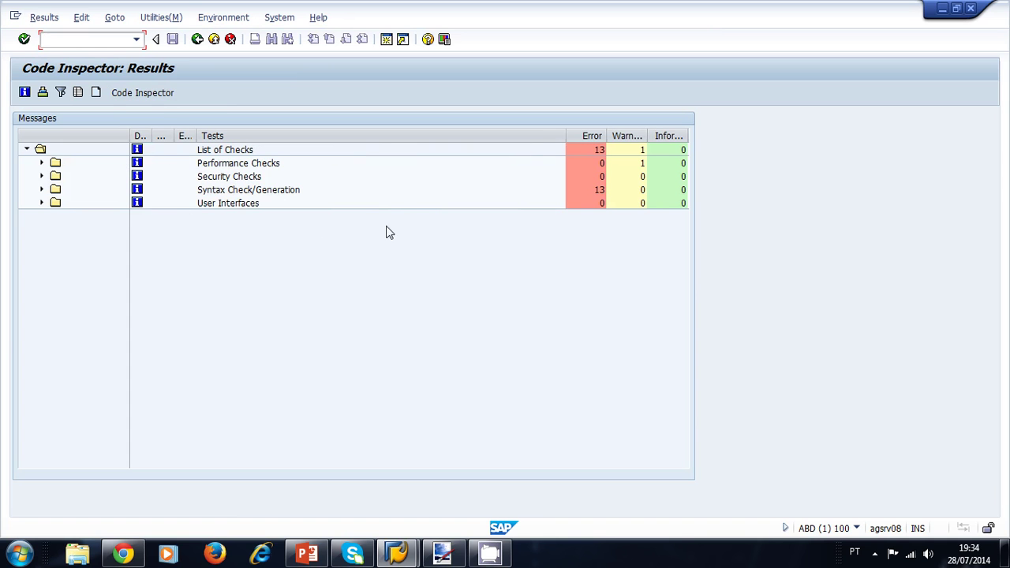
# Narrow the Tests column and widen the Information and Warnings columns so their full headings can be read
pyautogui.moveTo(563, 136); pyautogui.dragTo(507, 137)
pyautogui.moveTo(632, 136); pyautogui.dragTo(663, 137)
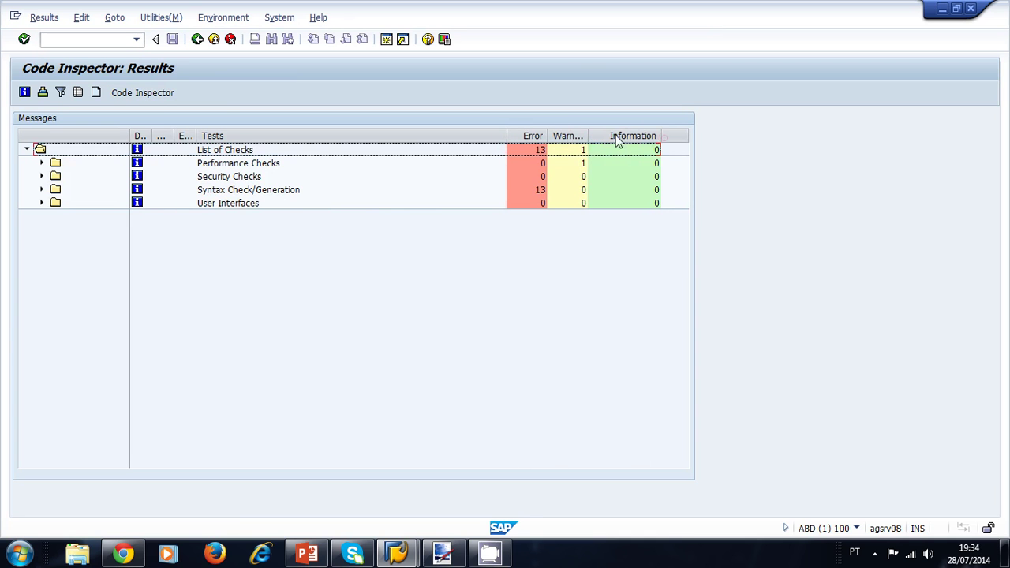
pyautogui.moveTo(591, 135); pyautogui.dragTo(624, 135)
# Review the error, warning and information totals for the overall List of Checks
pyautogui.click(543, 150)
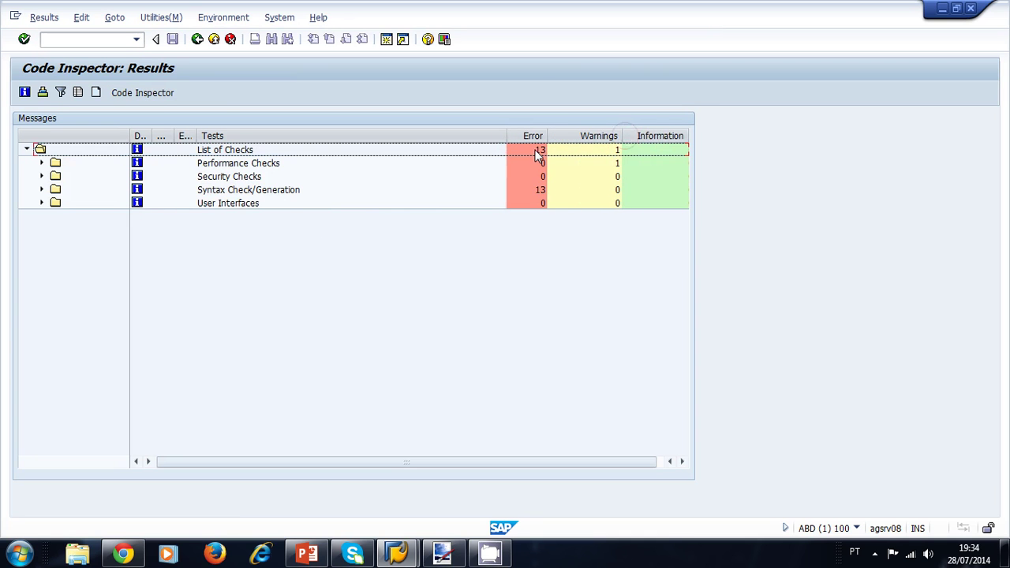
pyautogui.click(598, 153)
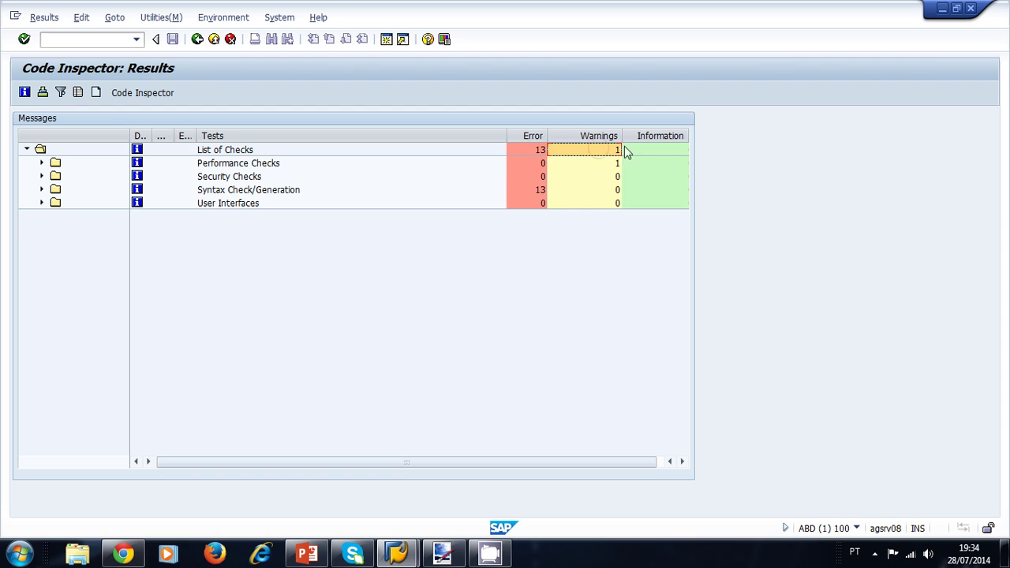
pyautogui.click(673, 150)
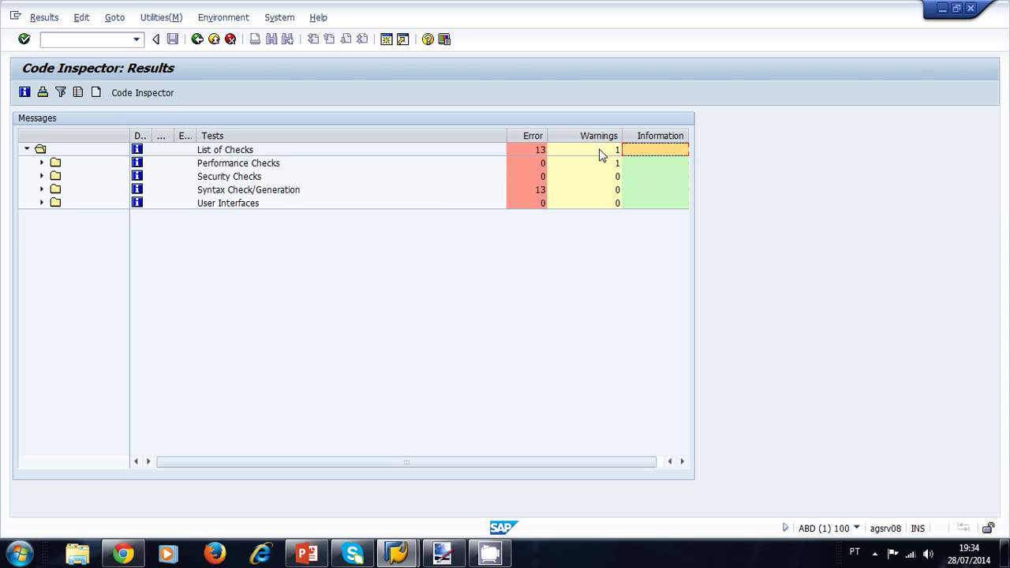
pyautogui.click(538, 149)
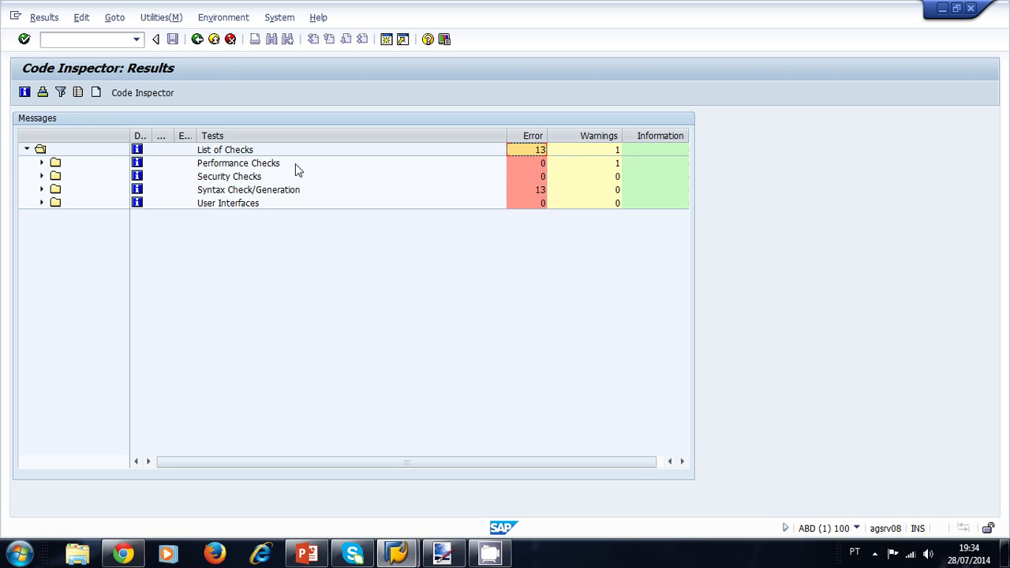
# Expand the Performance Checks warning under Analysis of WHERE Condition for SELECT down to the ZFLIGHT_REPORT entry of Message Code 0001
pyautogui.click(618, 163)
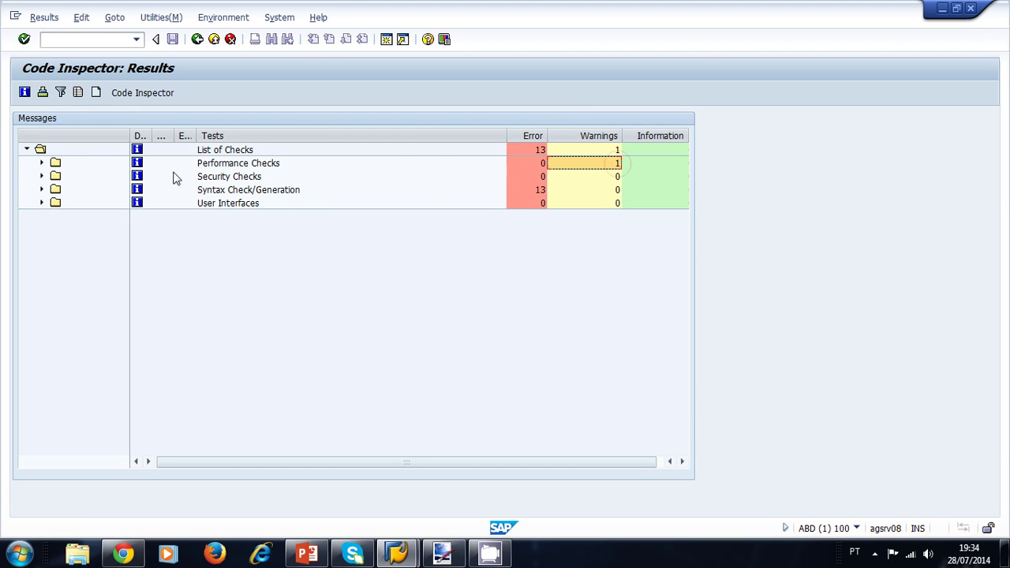
pyautogui.click(42, 163)
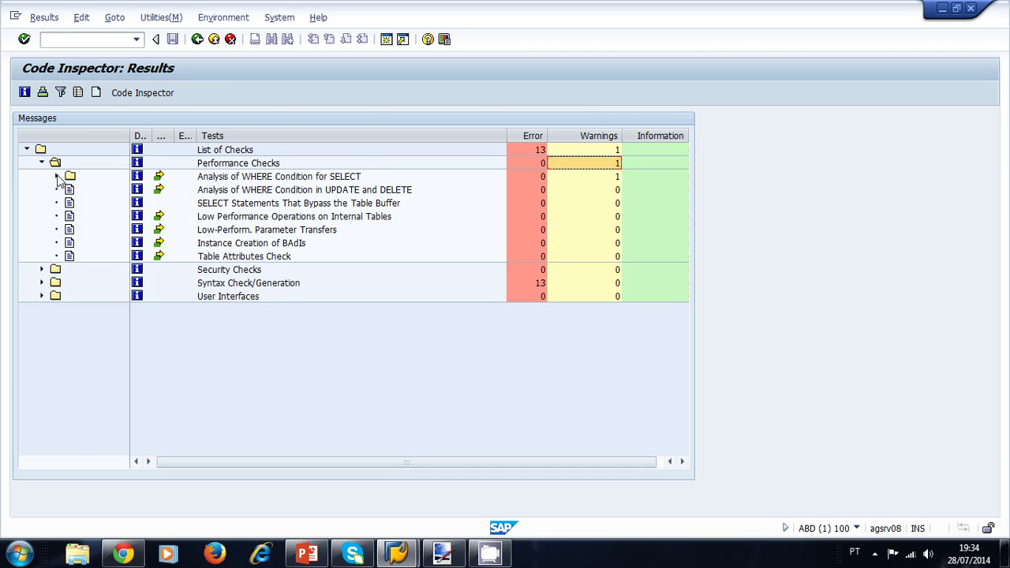
pyautogui.click(56, 176)
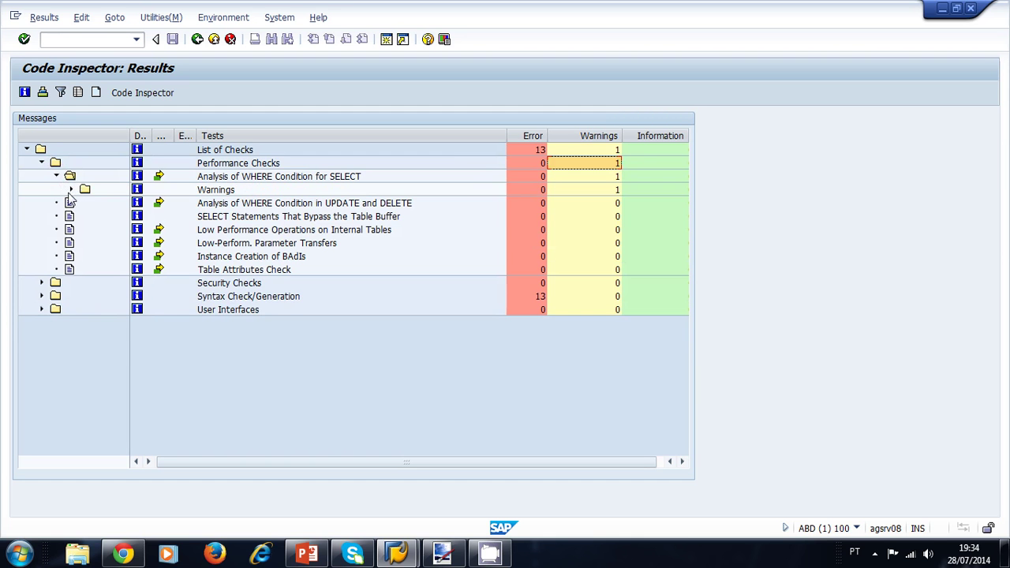
pyautogui.click(71, 190)
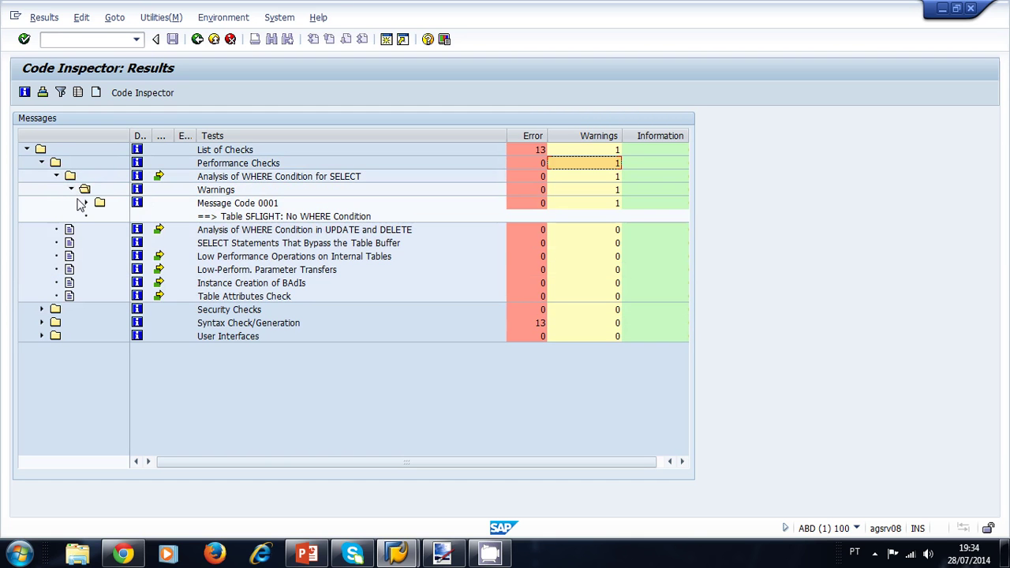
pyautogui.click(85, 203)
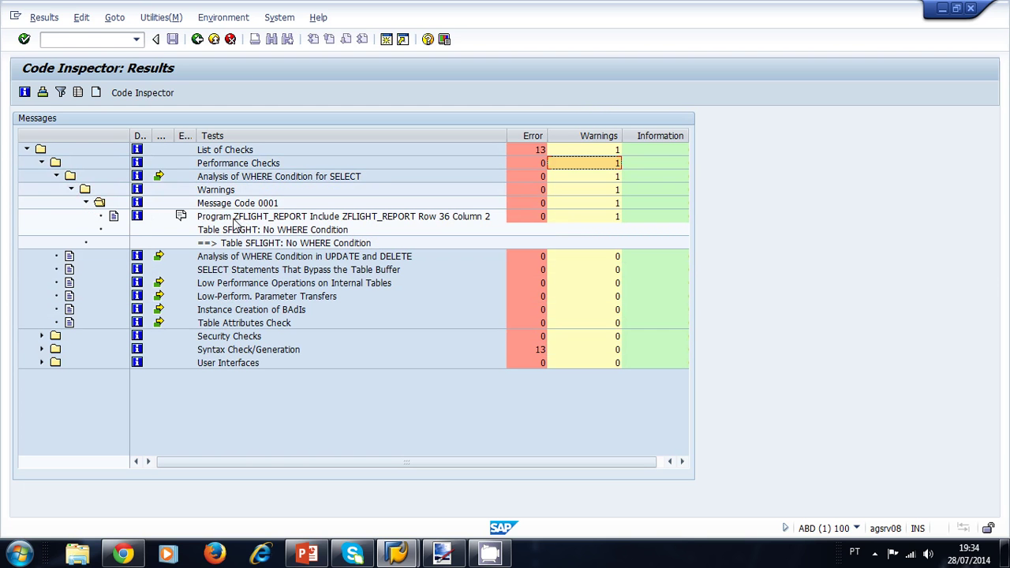
pyautogui.click(219, 224)
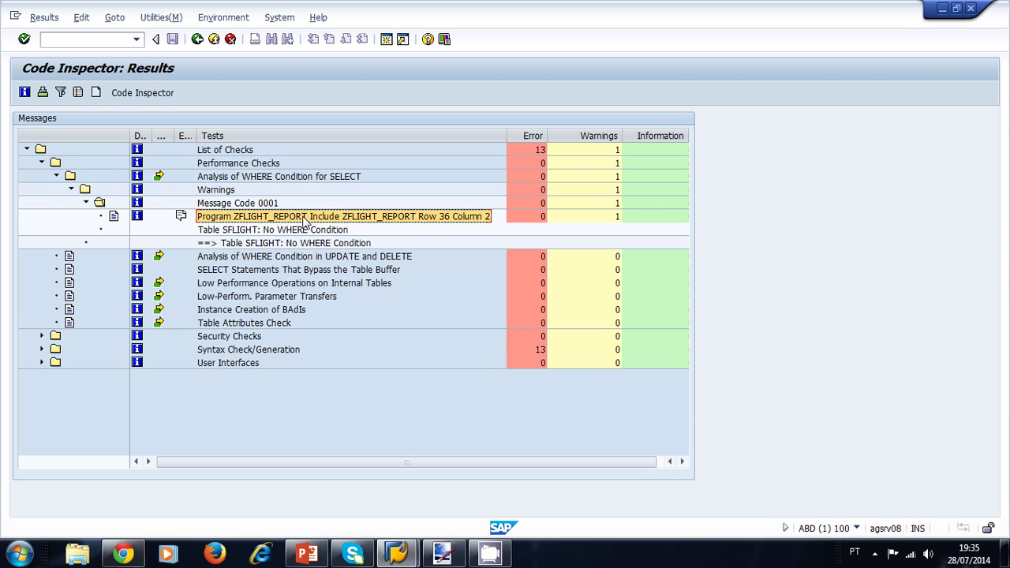
# Read the documentation of the ZFLIGHT_REPORT warning and its linked topic Analysis of WHERE Condition for SELECT, enlarging the help window and closing it when done
pyautogui.click(139, 218)
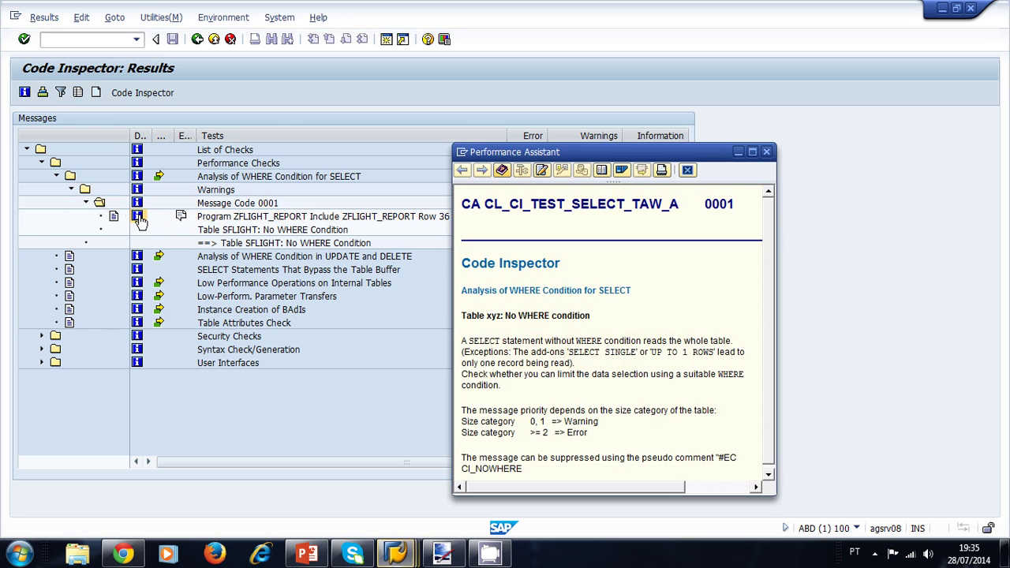
pyautogui.moveTo(515, 152); pyautogui.dragTo(464, 86)
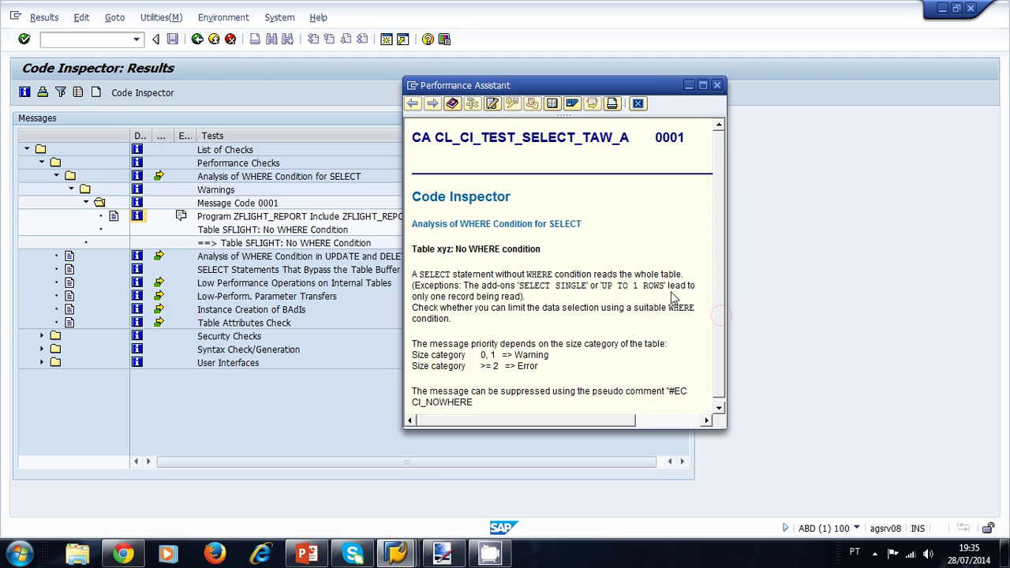
pyautogui.moveTo(524, 89); pyautogui.dragTo(576, 104)
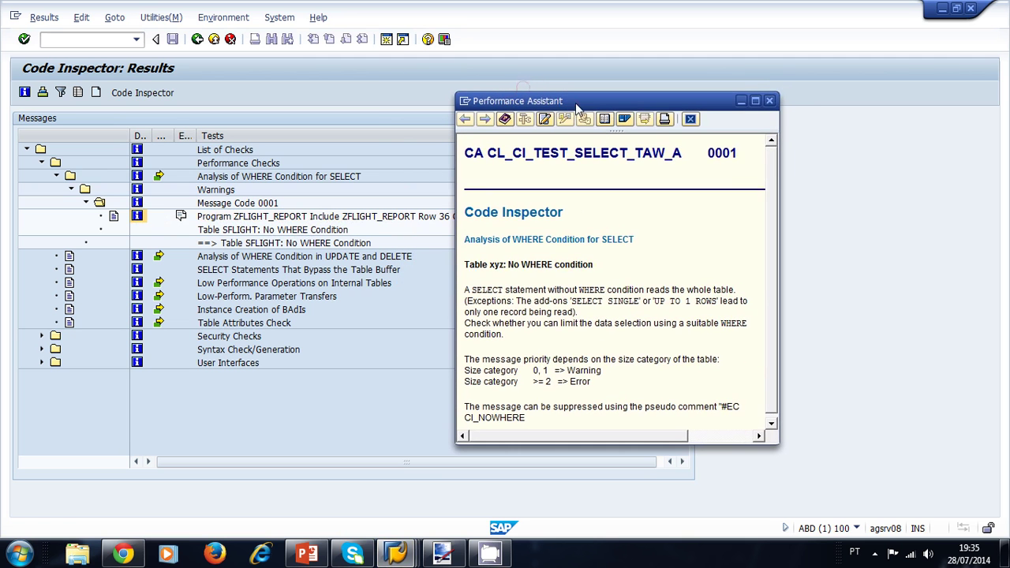
pyautogui.scroll(-1, 665, 263)
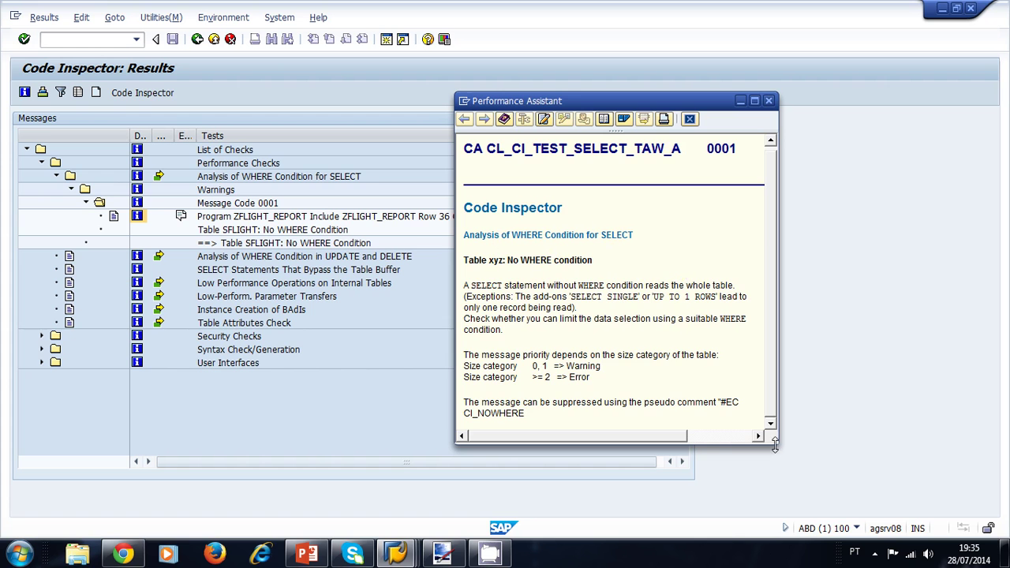
pyautogui.moveTo(777, 445); pyautogui.dragTo(780, 504)
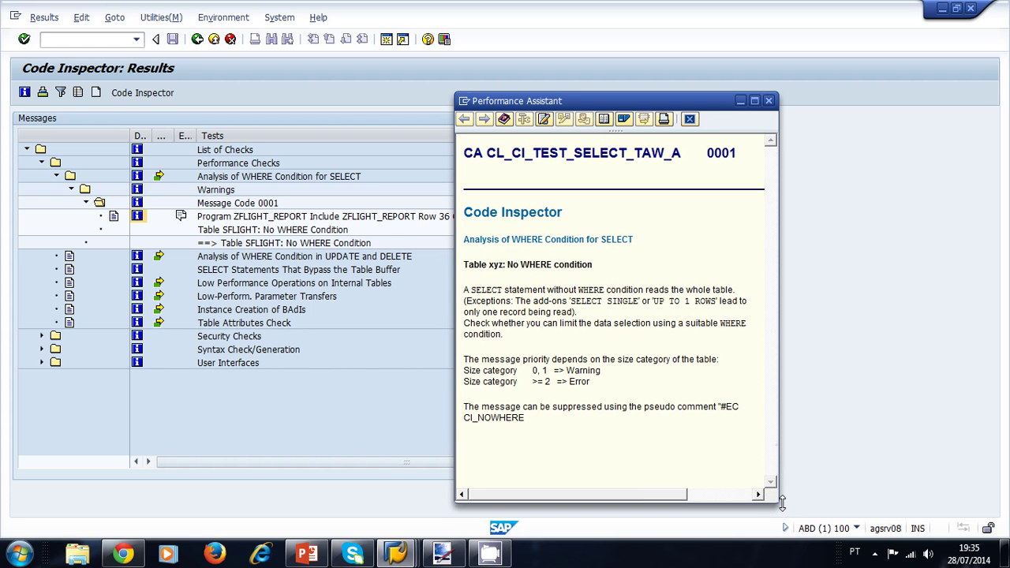
pyautogui.click(565, 240)
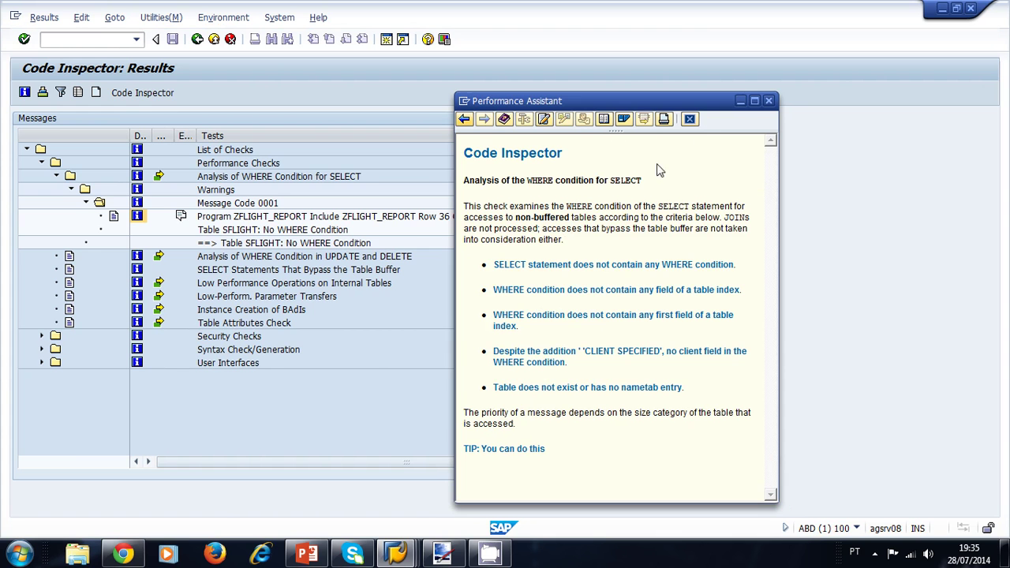
pyautogui.click(770, 102)
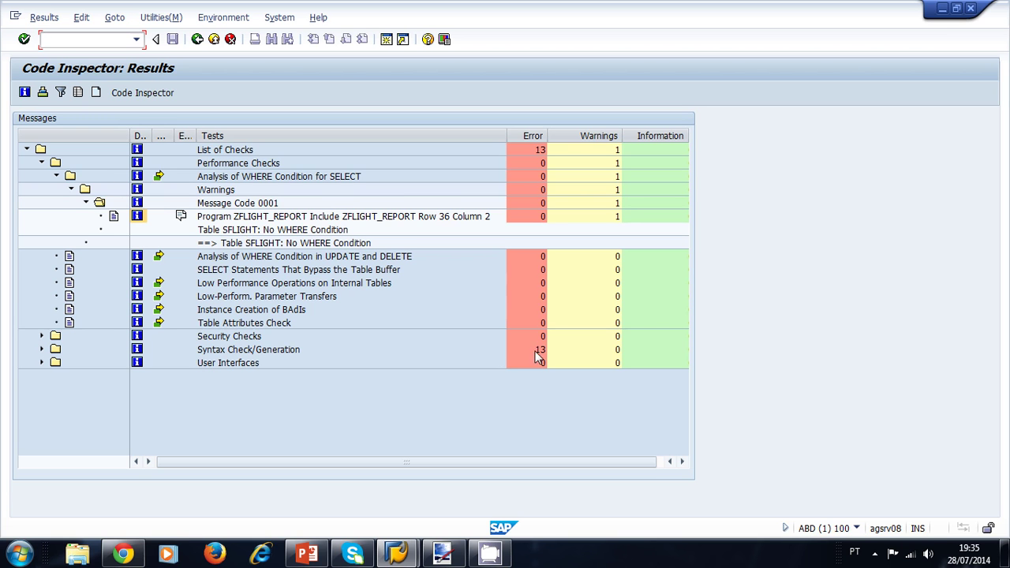
# Expand Syntax Check/Generation through the Extended Program Check errors to list the individual entries of Message Code 1700
pyautogui.click(246, 355)
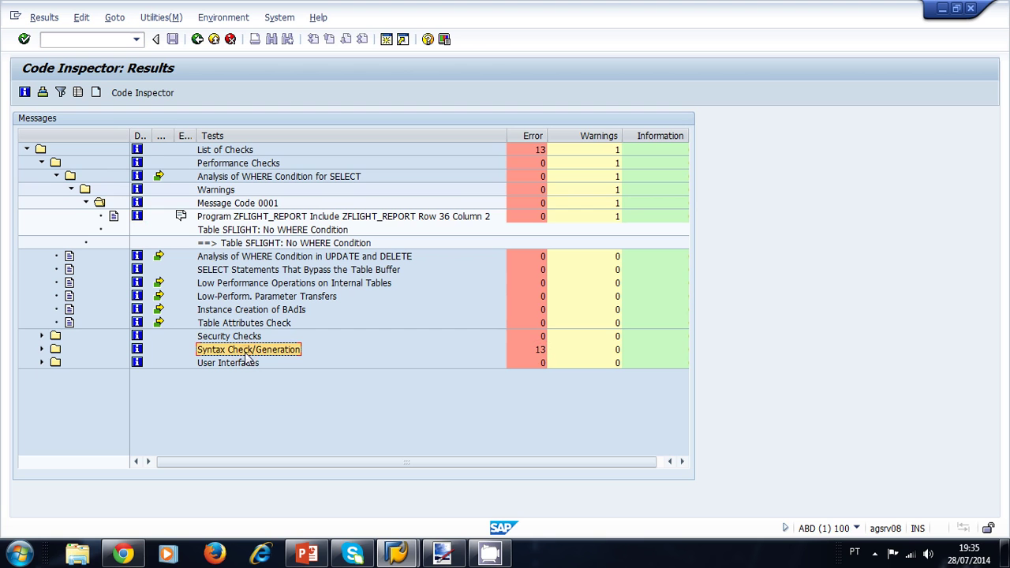
pyautogui.click(42, 350)
pyautogui.click(56, 362)
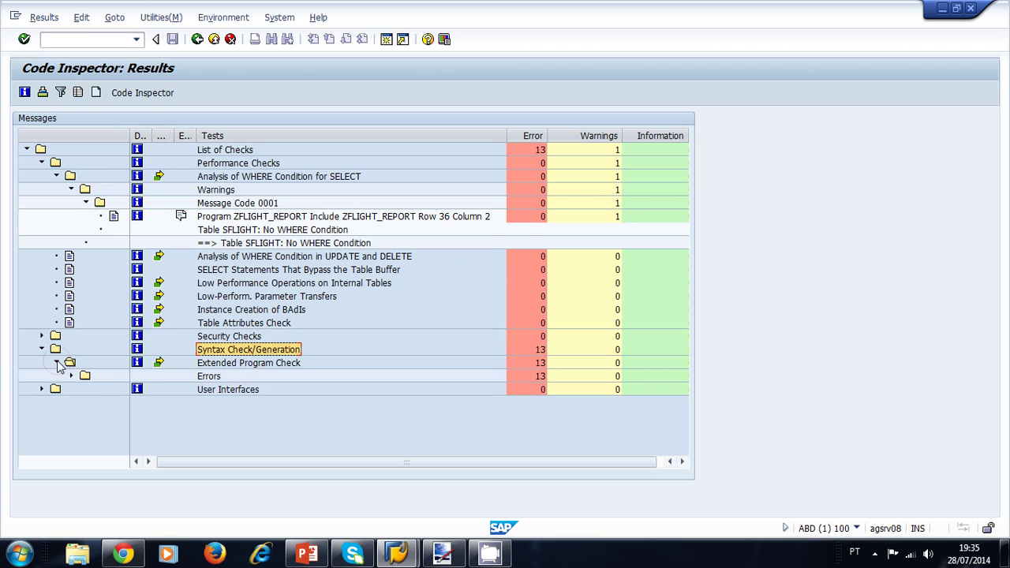
pyautogui.click(71, 377)
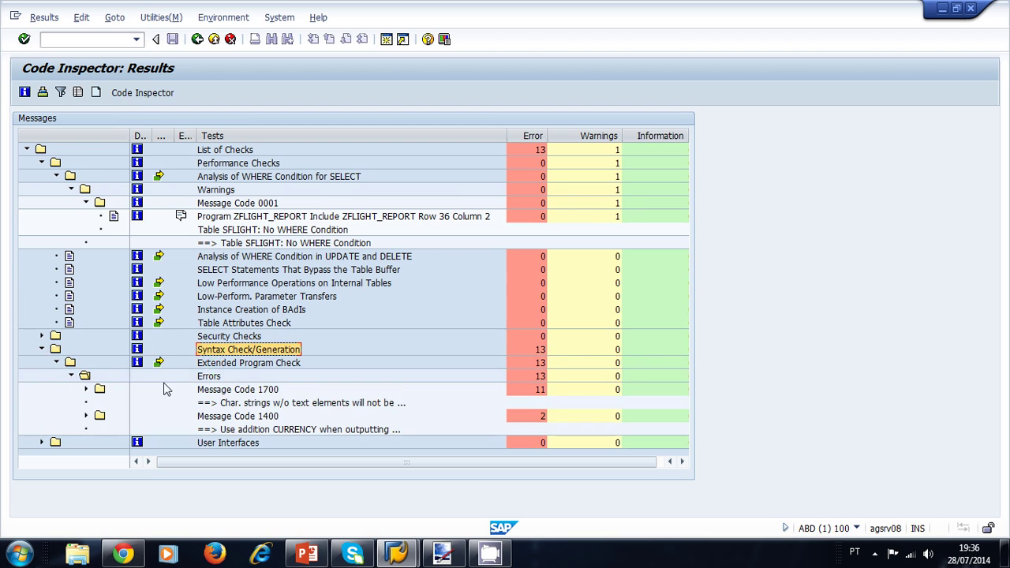
pyautogui.click(210, 379)
pyautogui.click(246, 395)
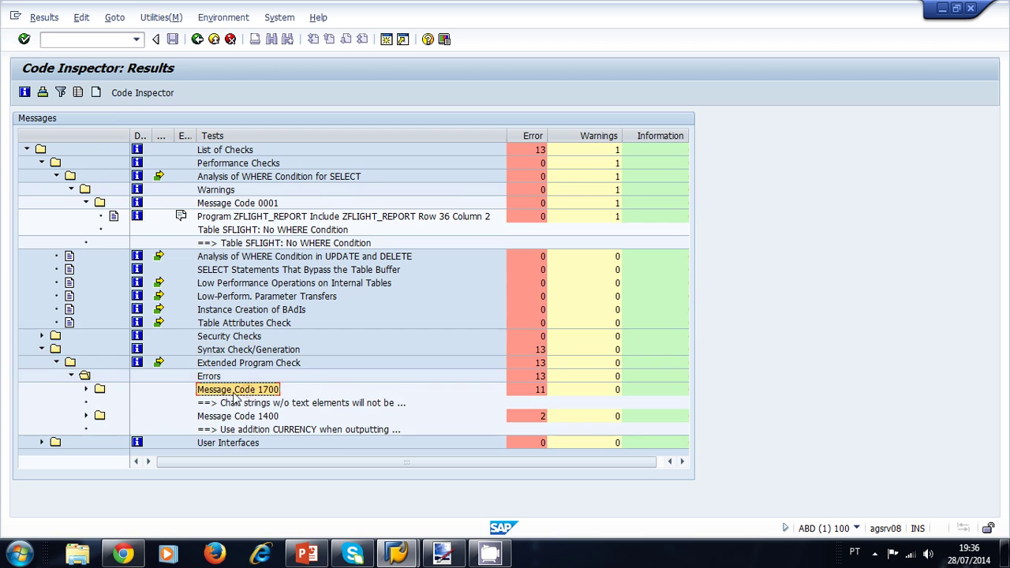
pyautogui.click(86, 389)
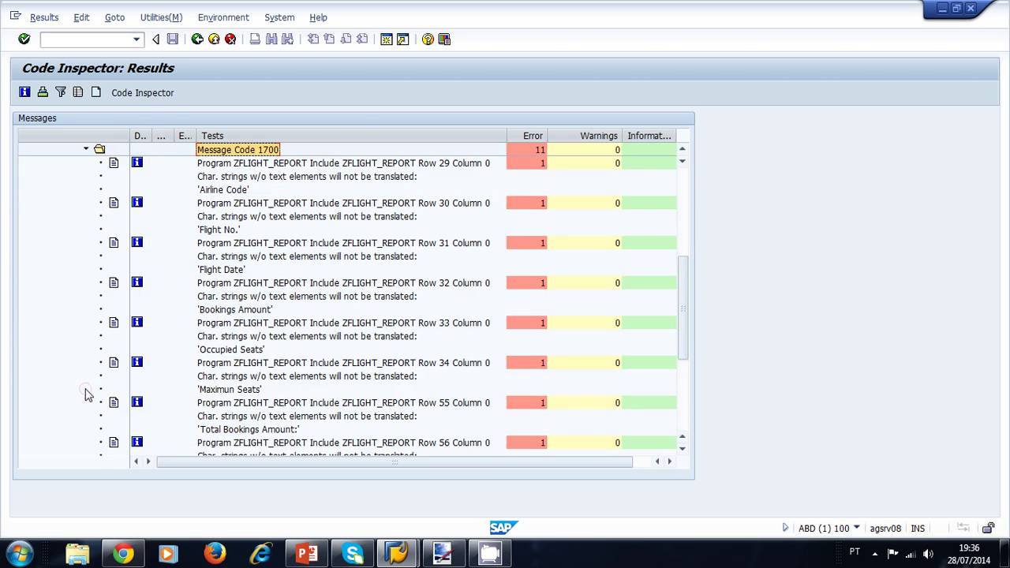
# Examine the Row 29 entry of Message Code 1700 about the 'Airline Code' string and open its source line in ZFLIGHT_REPORT
pyautogui.scroll(4, 318, 260)
pyautogui.scroll(1, 319, 263)
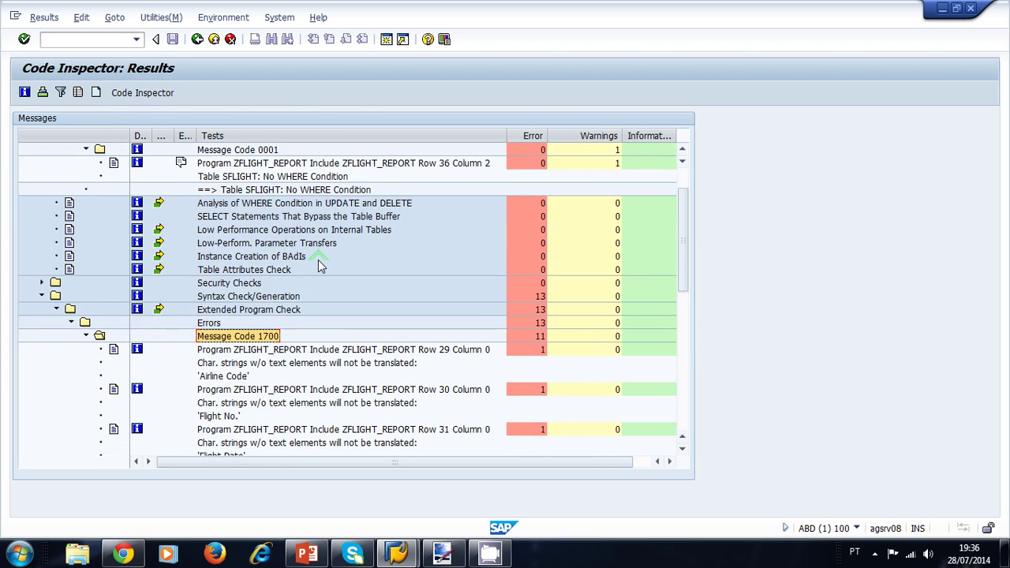
pyautogui.click(209, 352)
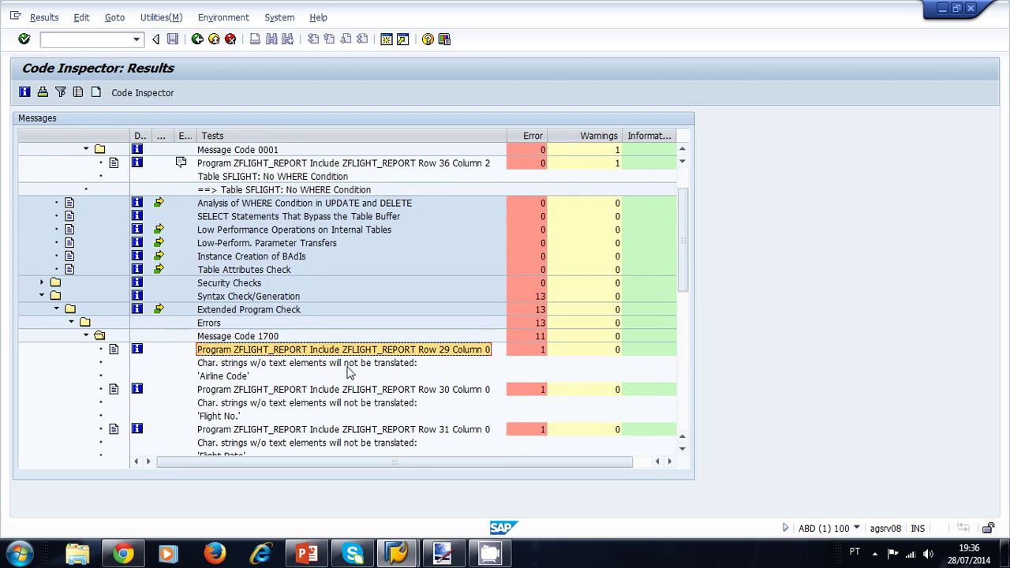
pyautogui.click(229, 365)
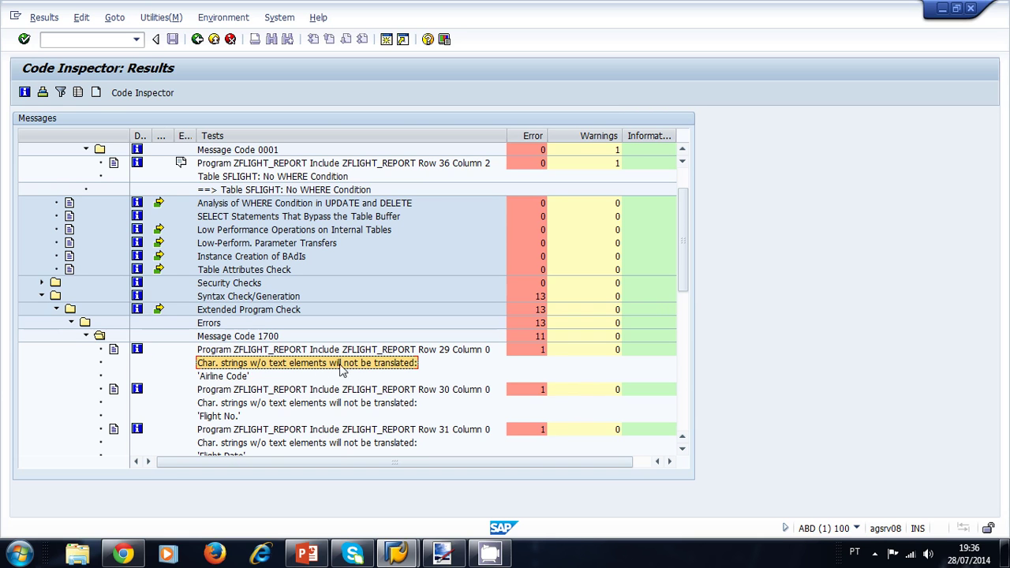
pyautogui.click(211, 379)
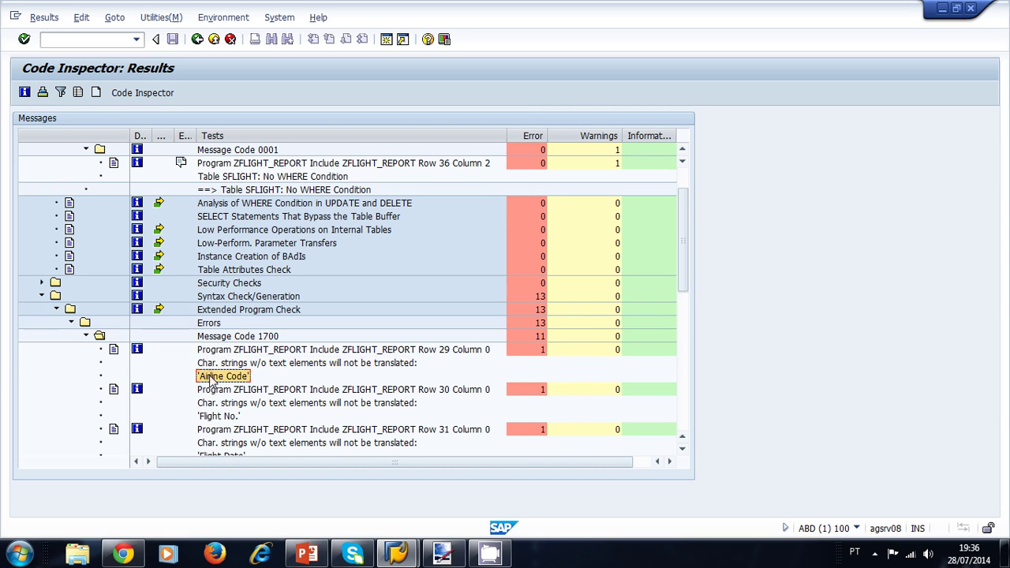
pyautogui.click(233, 352)
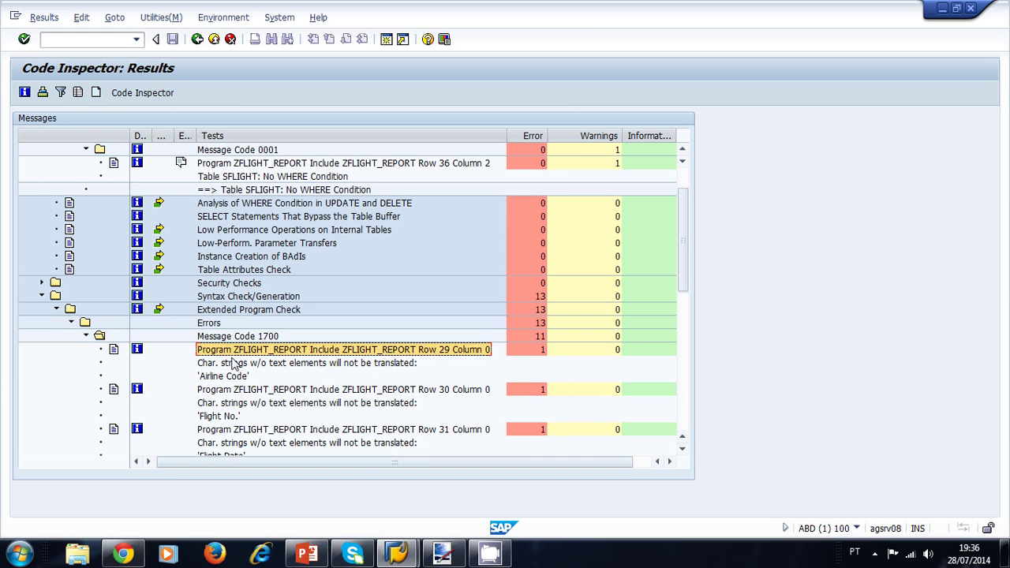
pyautogui.doubleClick(229, 352)
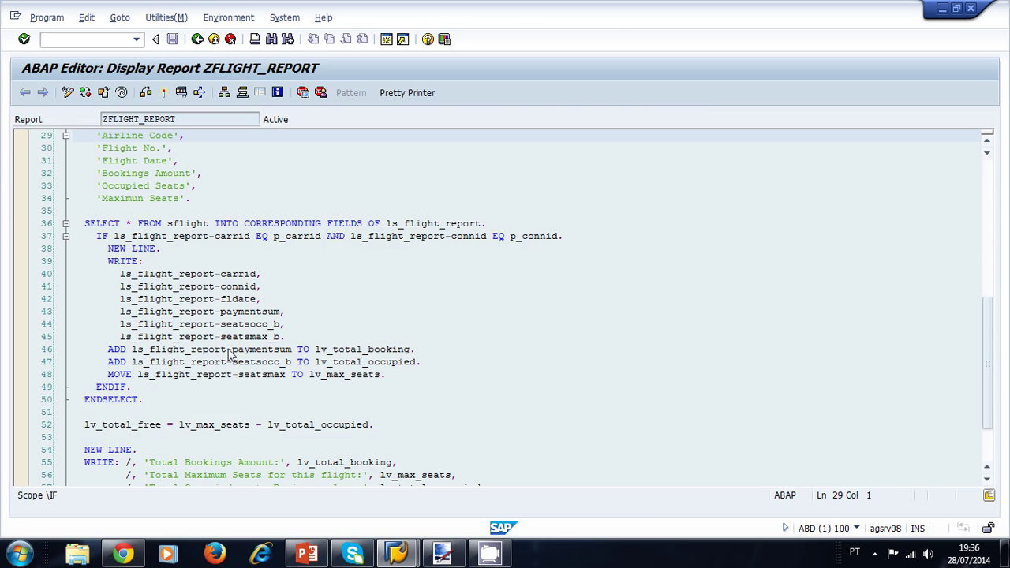
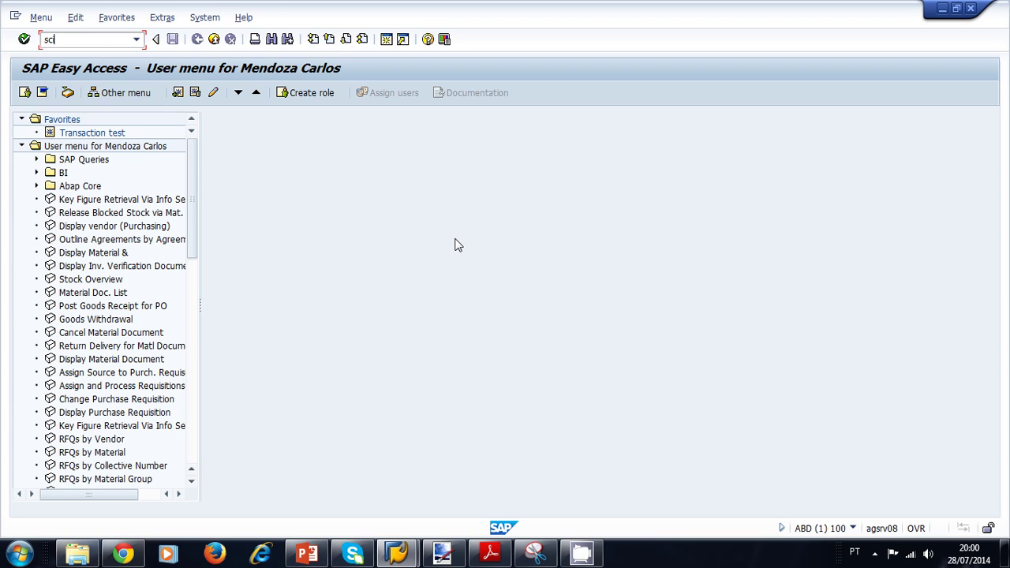
# Start transaction sci and clear the existing inspection, object set and check variant names
pyautogui.press('Return')
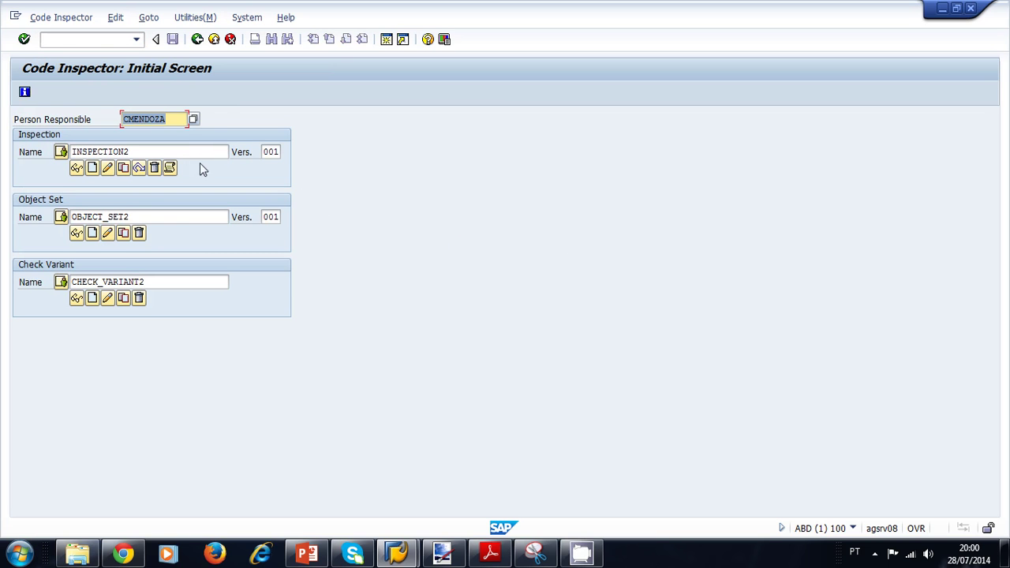
pyautogui.click(181, 216)
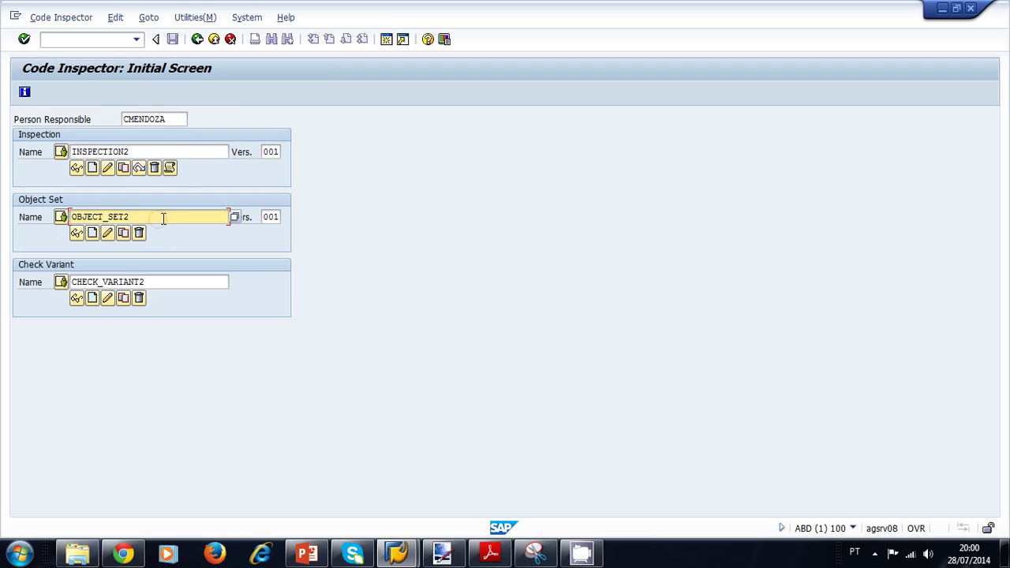
pyautogui.moveTo(142, 216); pyautogui.dragTo(57, 218)
pyautogui.press('Delete')
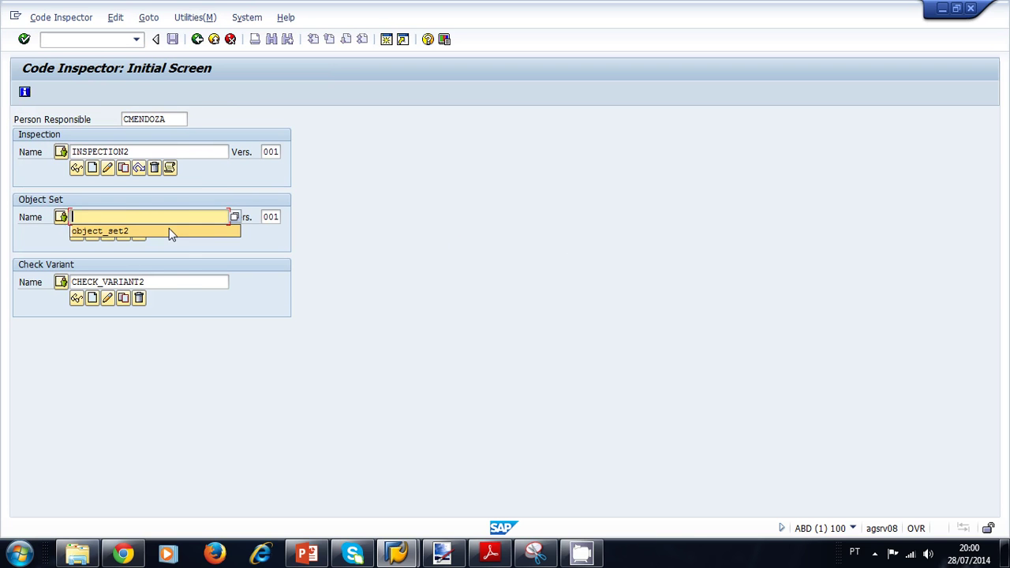
pyautogui.click(174, 282)
pyautogui.moveTo(174, 282); pyautogui.dragTo(69, 281)
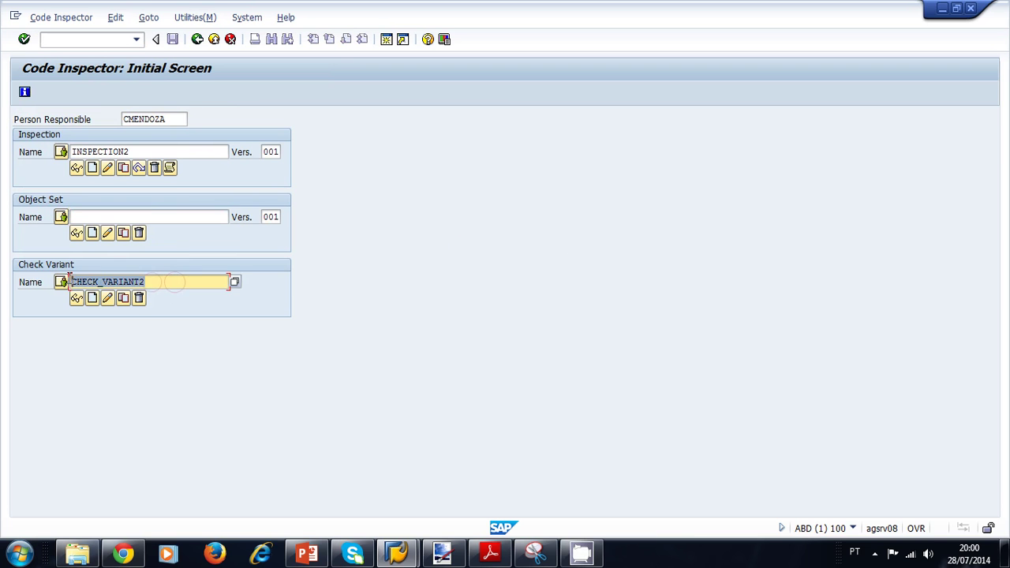
pyautogui.press('Delete')
pyautogui.click(144, 150)
pyautogui.doubleClick(143, 151)
pyautogui.press('Delete')
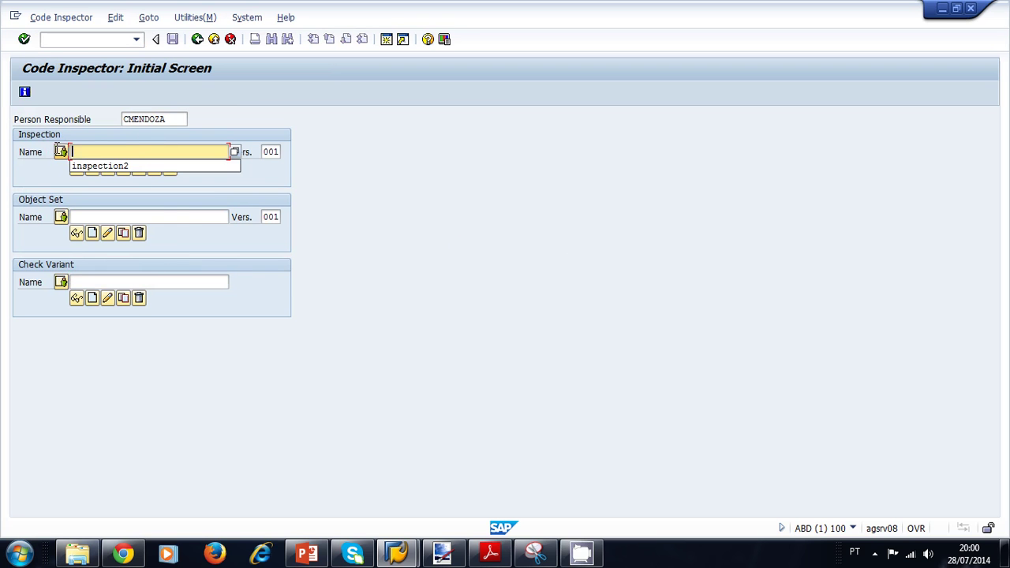
# Create a new object set named MY_OBJECT_SET
pyautogui.click(174, 218)
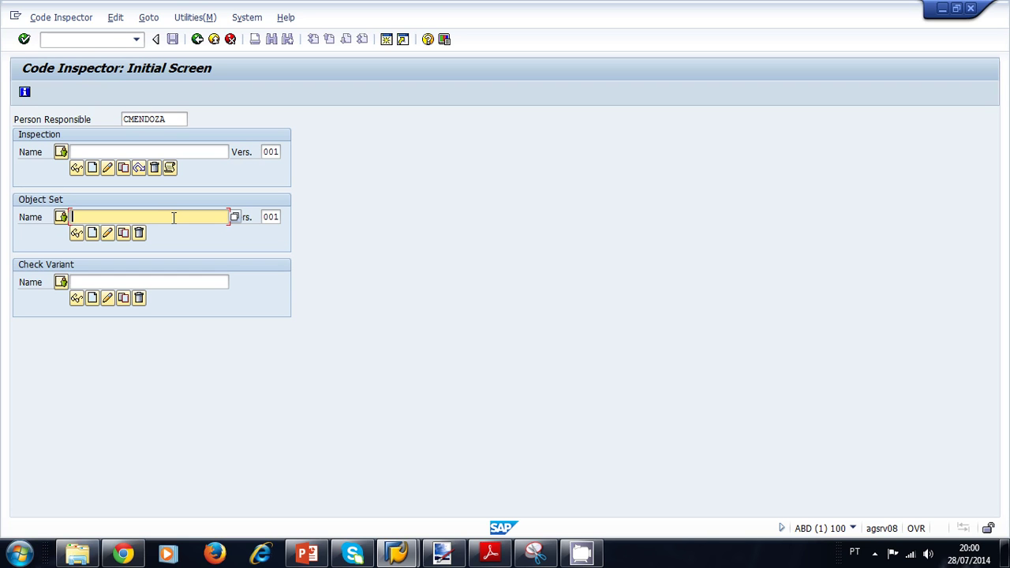
pyautogui.write('My_object_set')
pyautogui.click(91, 234)
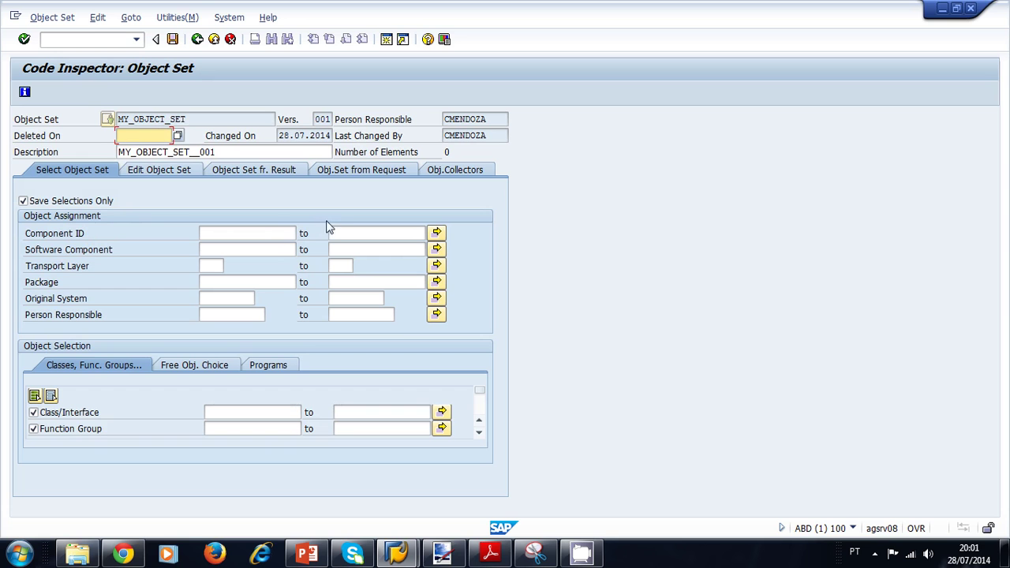
# Set the object set's program name selection to zflight_report and activate the program selection
pyautogui.click(212, 283)
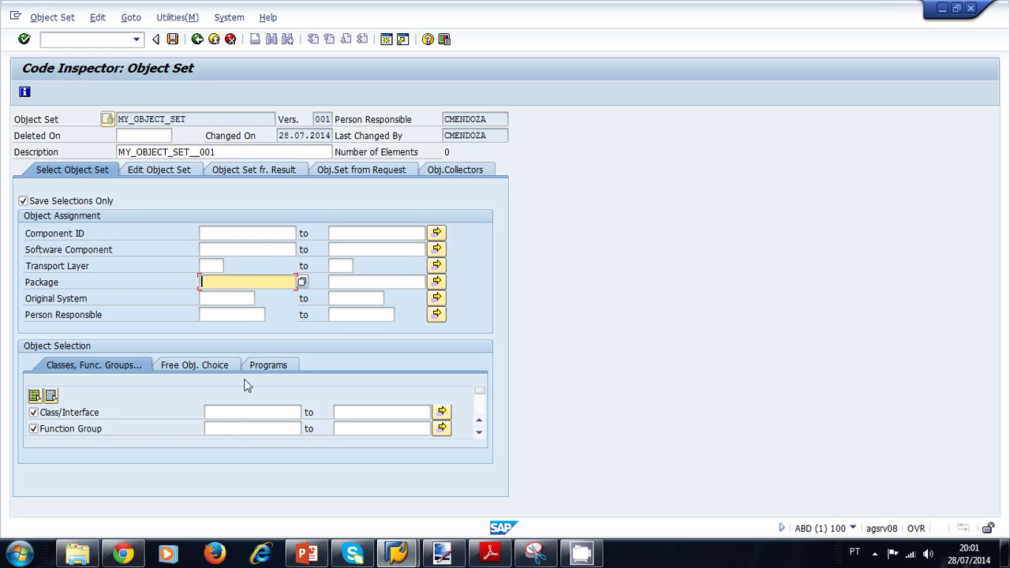
pyautogui.click(226, 428)
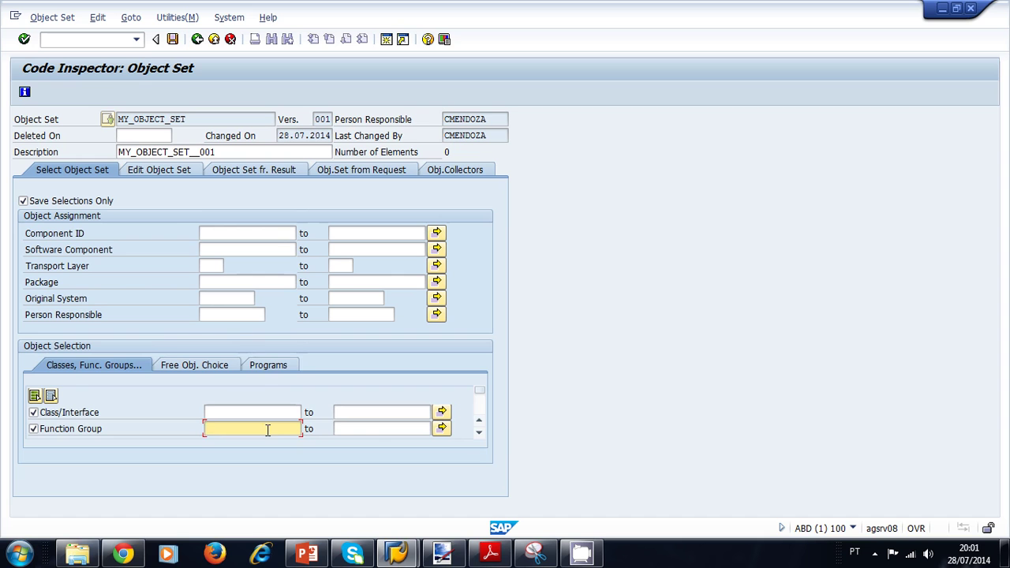
pyautogui.click(269, 364)
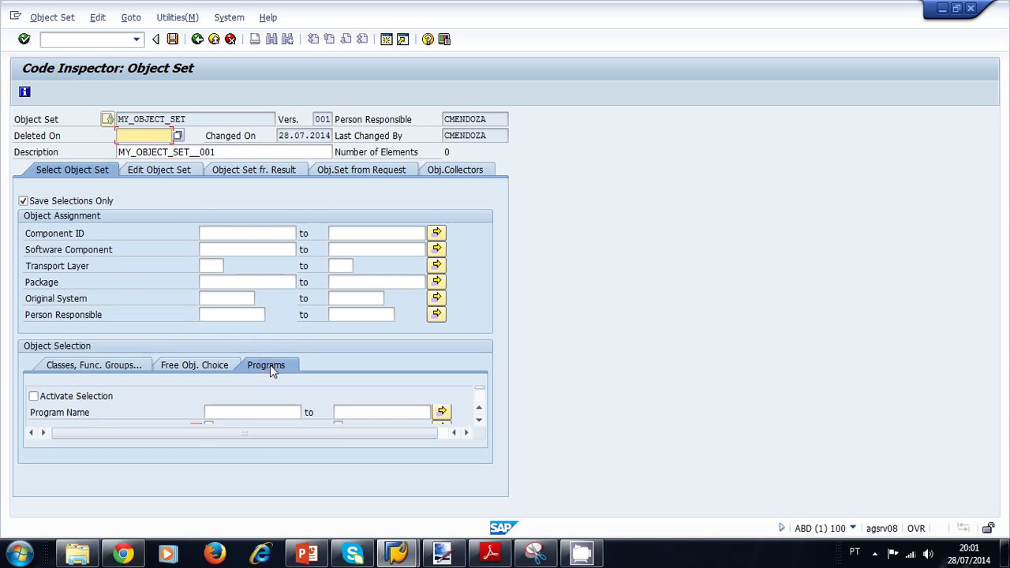
pyautogui.click(252, 413)
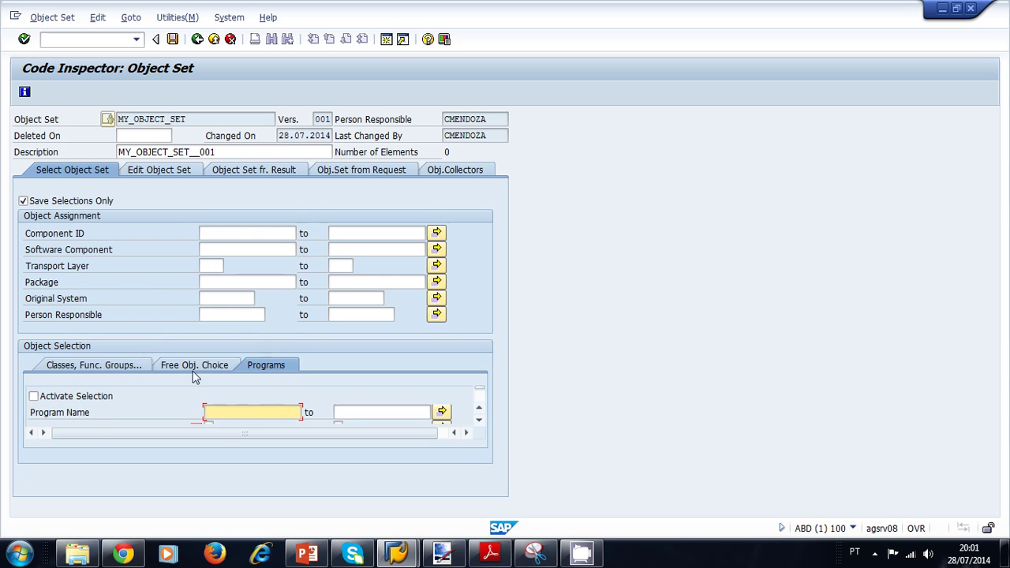
pyautogui.click(136, 367)
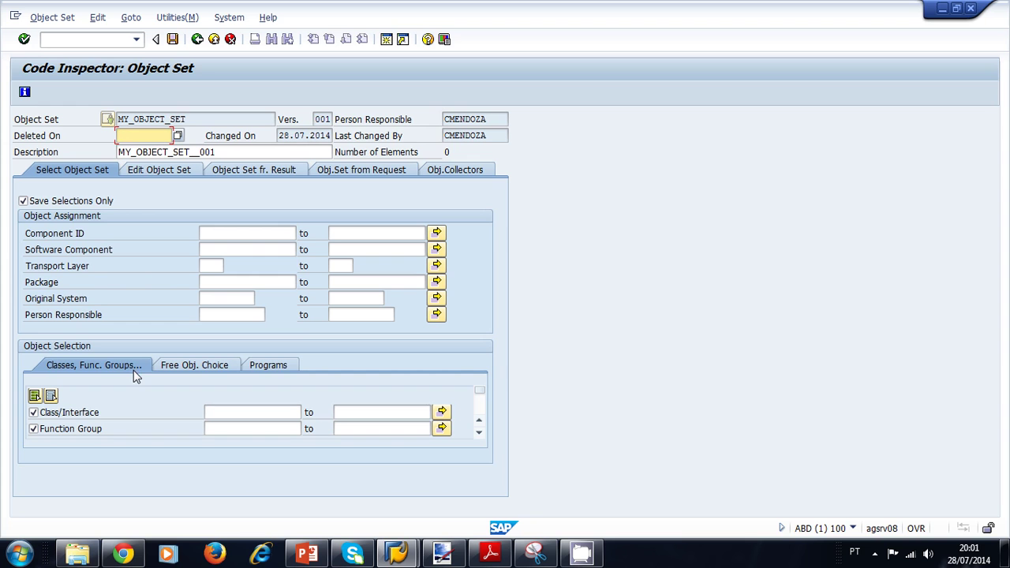
pyautogui.click(273, 367)
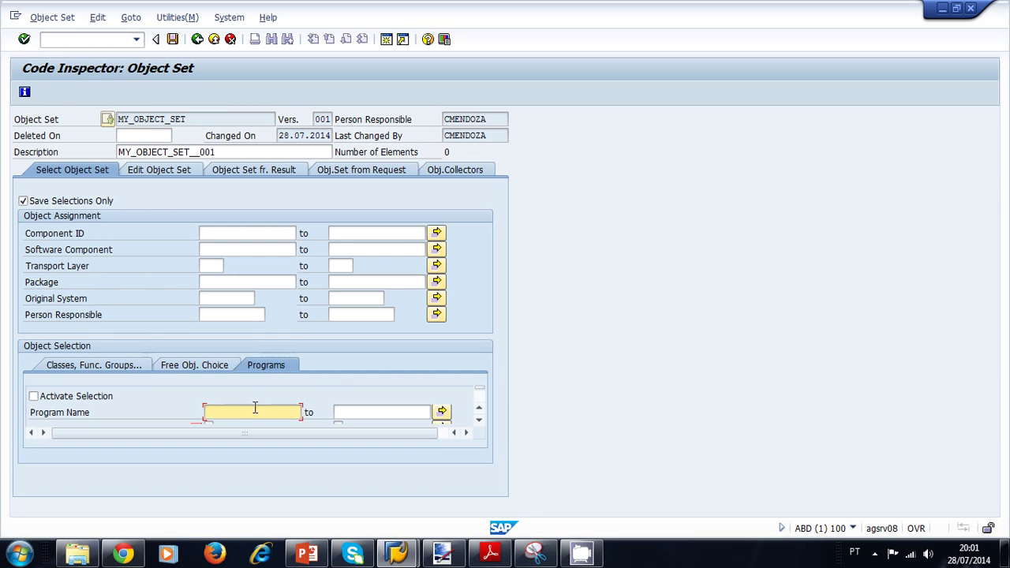
pyautogui.write('z')
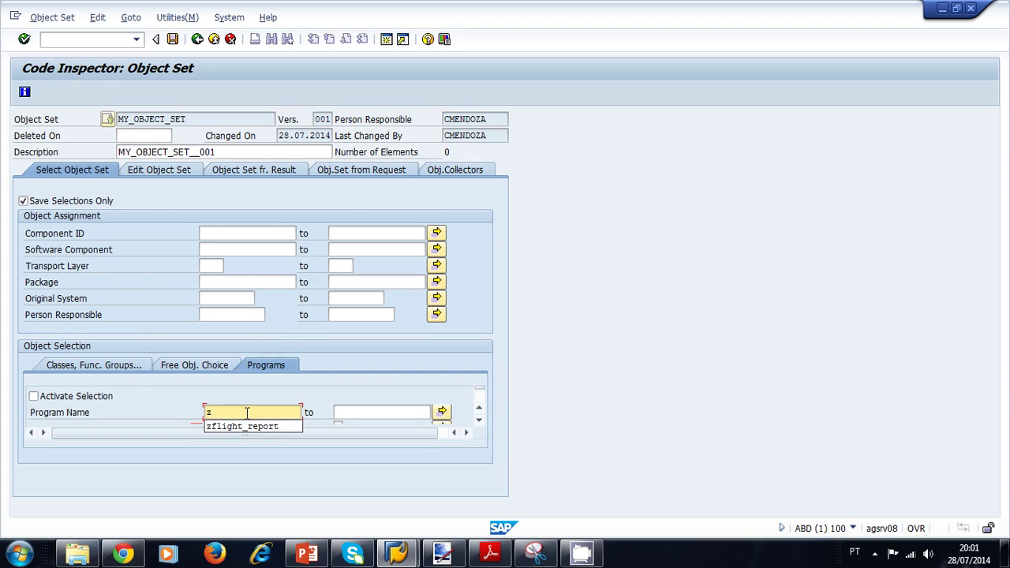
pyautogui.click(244, 425)
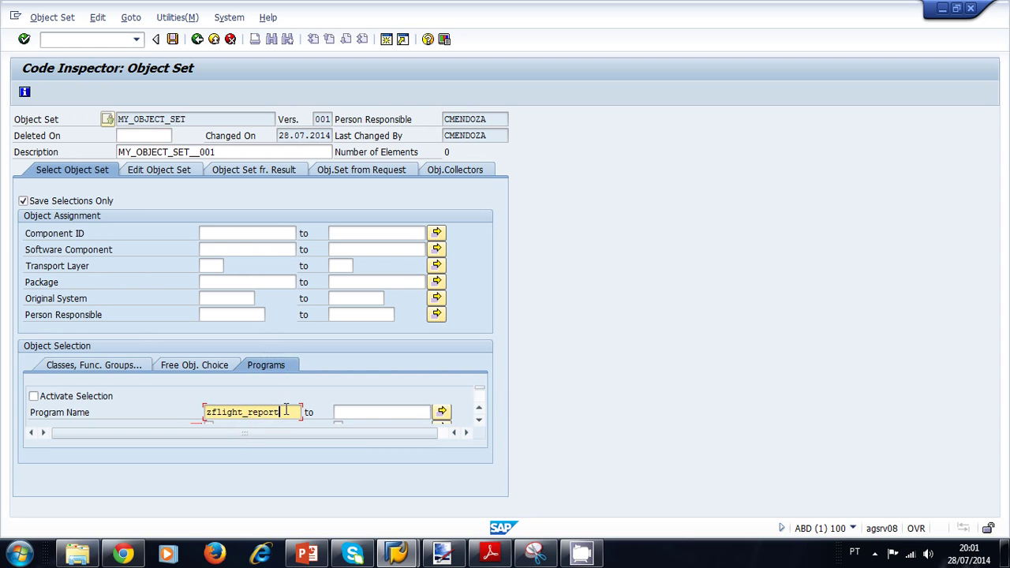
pyautogui.click(33, 396)
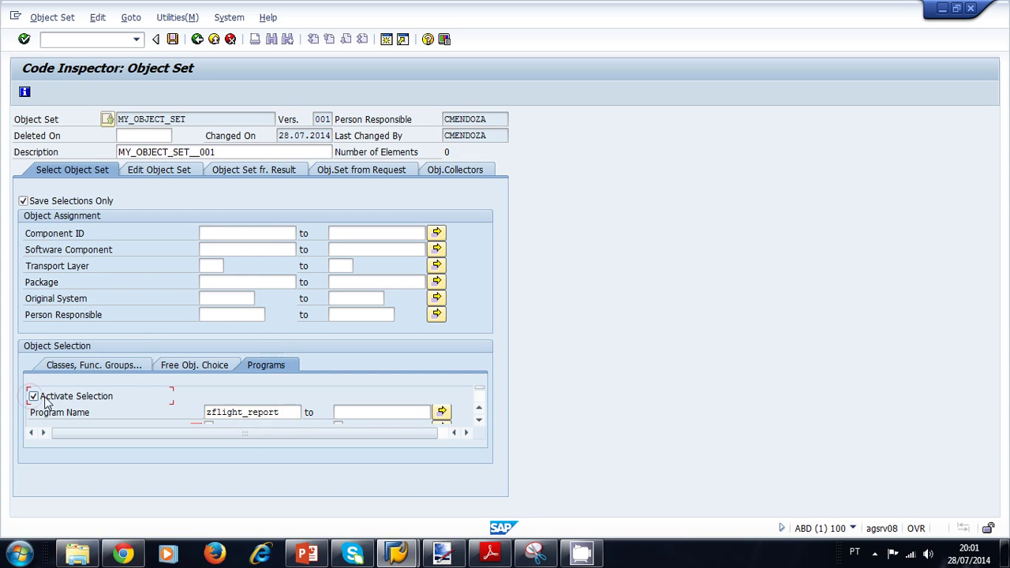
# Save the object set with its program selection and return to the Code Inspector initial screen
pyautogui.click(94, 412)
pyautogui.click(287, 412)
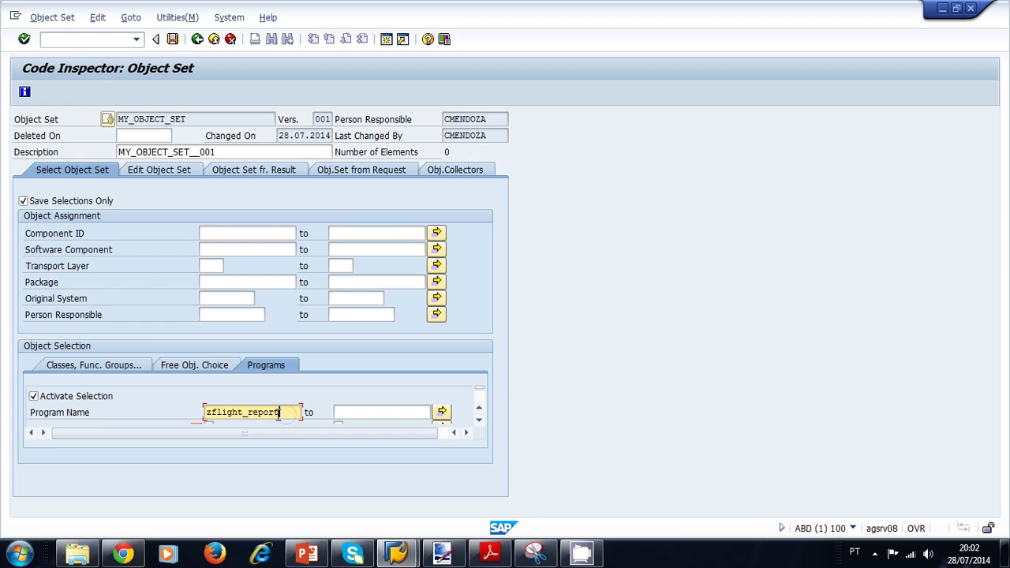
pyautogui.click(279, 412)
pyautogui.click(173, 40)
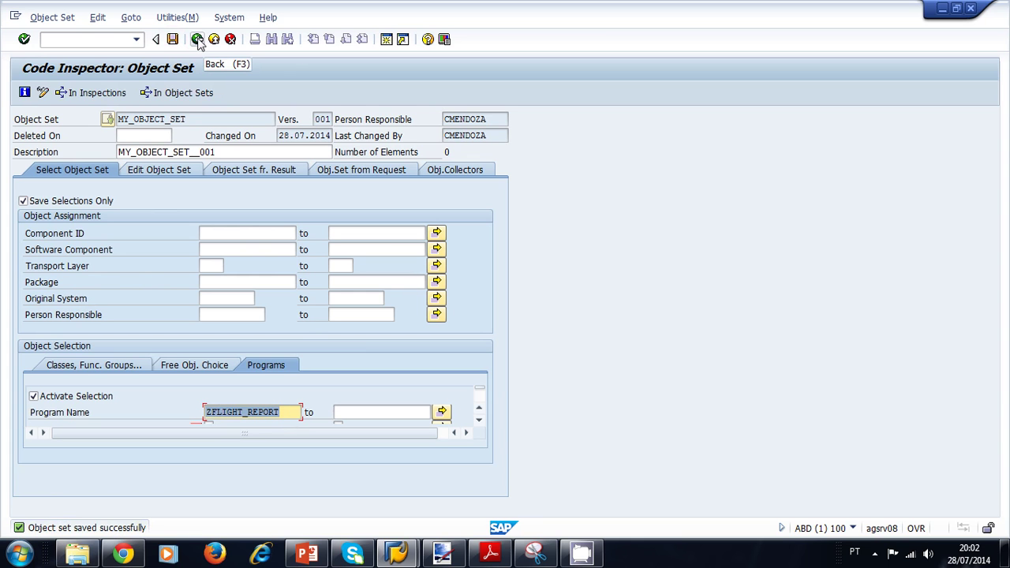
pyautogui.click(197, 39)
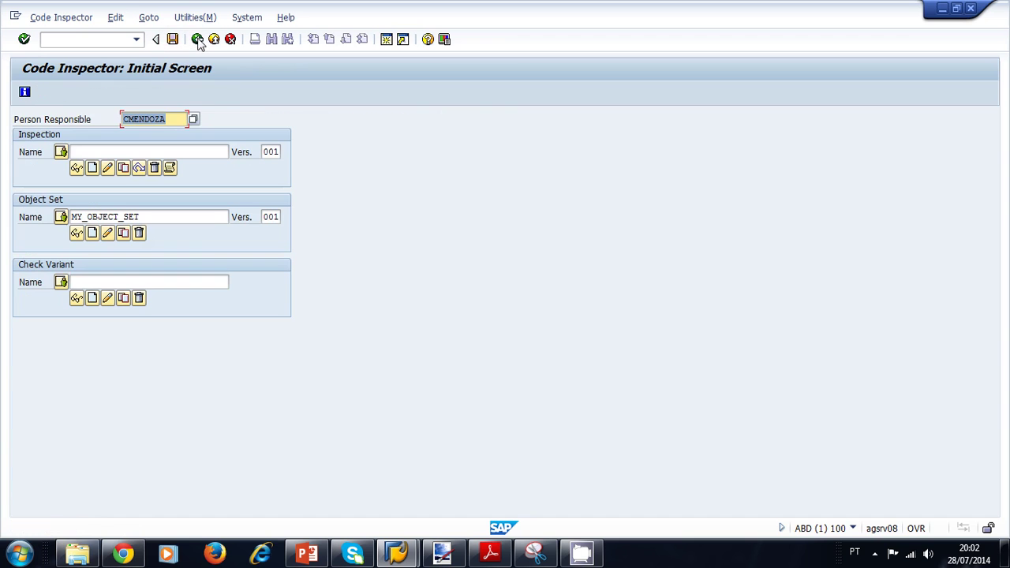
# Create a new check variant named MY_CHECK_VARIANT
pyautogui.click(169, 280)
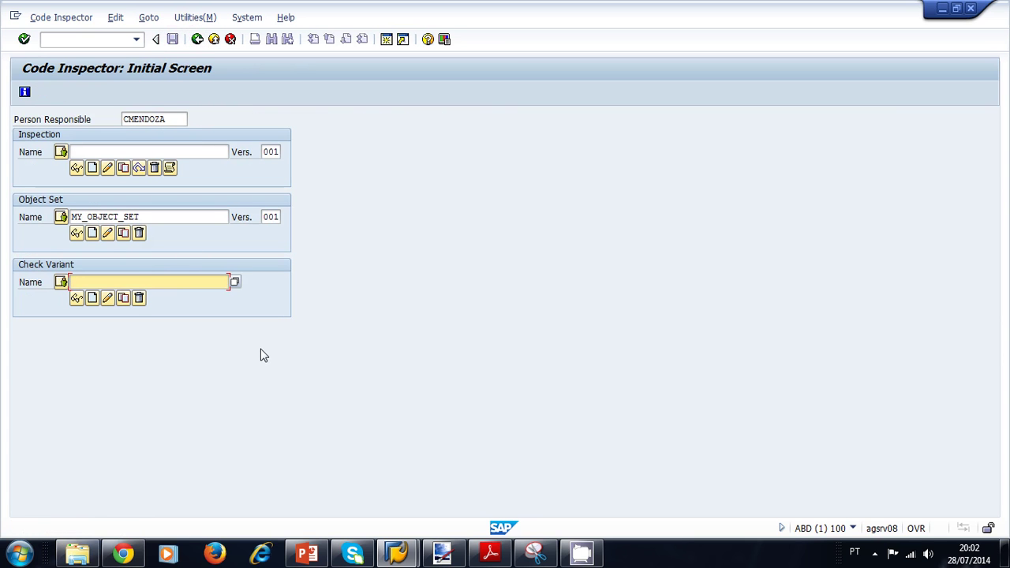
pyautogui.write('MY_CHECK_VARIANT')
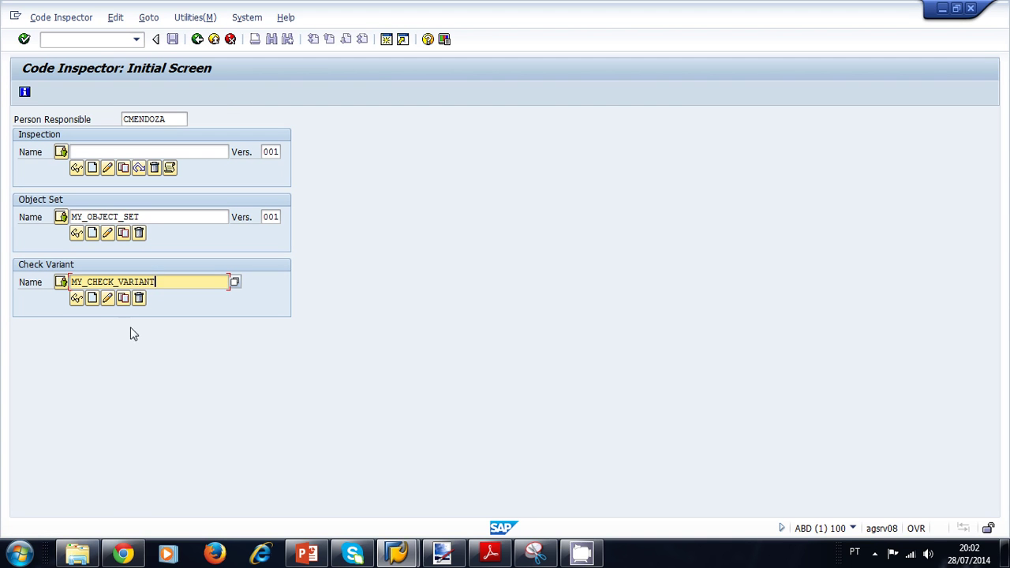
pyautogui.click(92, 300)
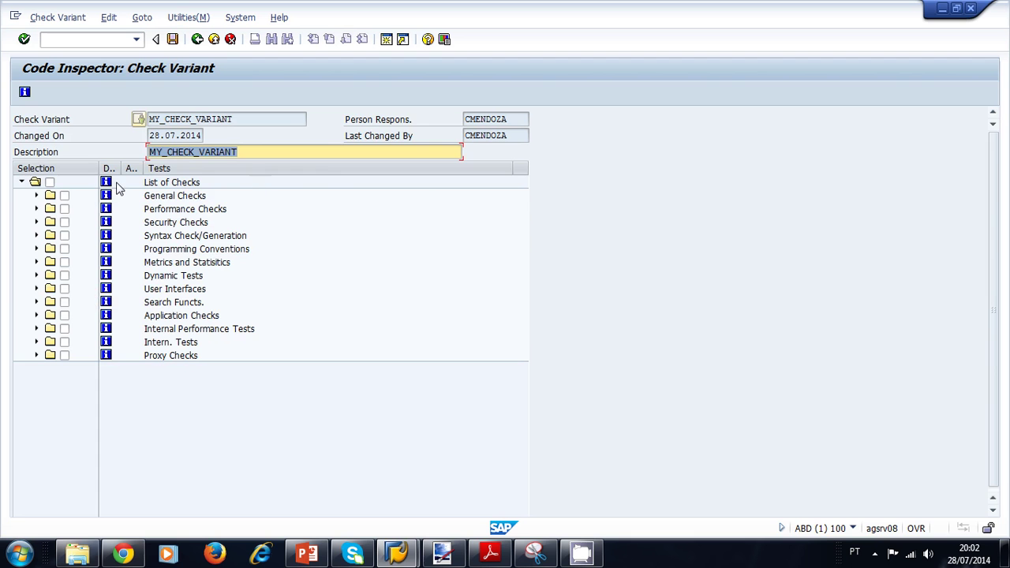
# Include General, Performance, Security and Syntax Check/Generation checks in the variant, then save it and return to the initial screen
pyautogui.click(65, 196)
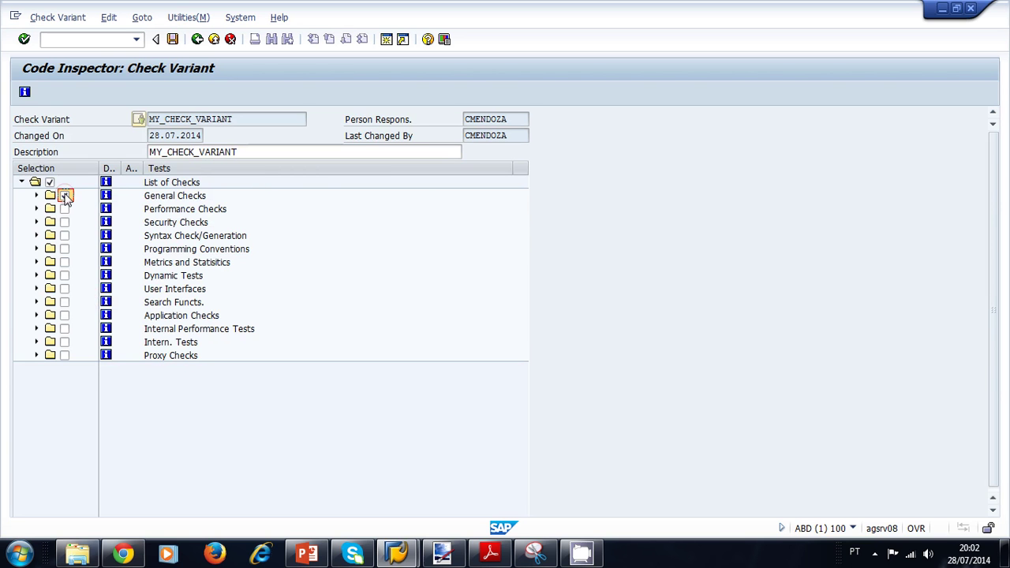
pyautogui.click(65, 209)
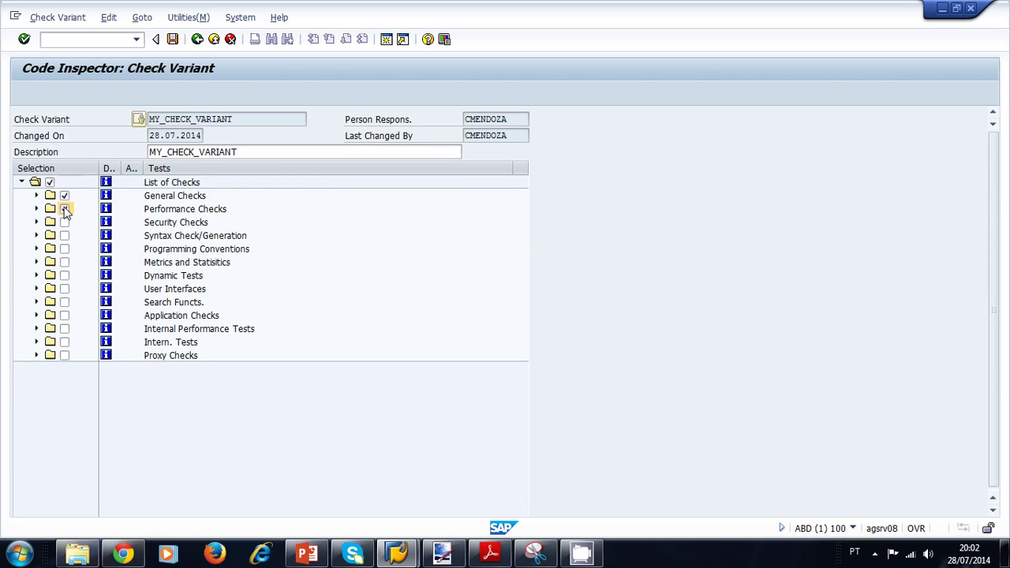
pyautogui.click(65, 221)
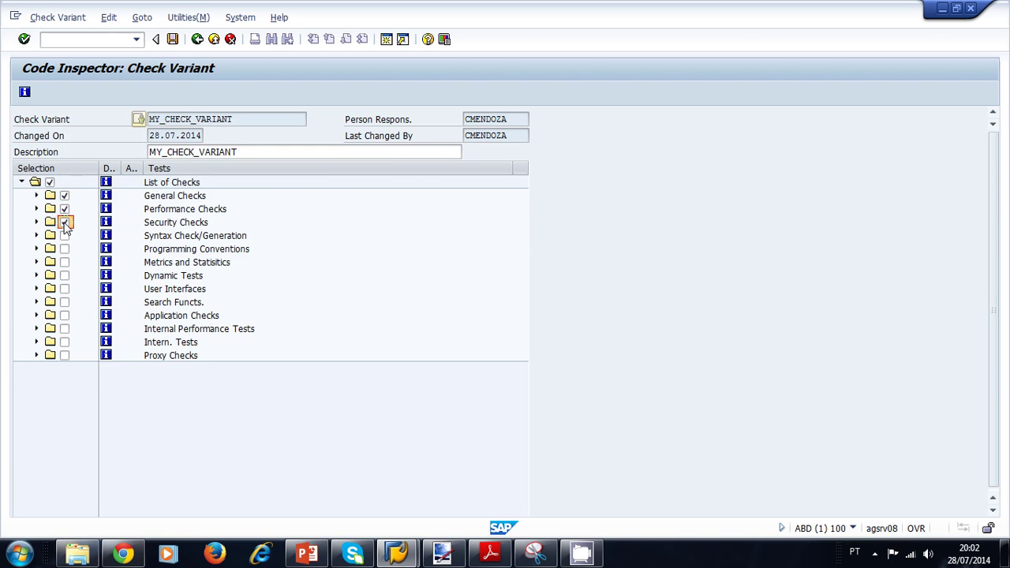
pyautogui.click(65, 235)
pyautogui.click(64, 222)
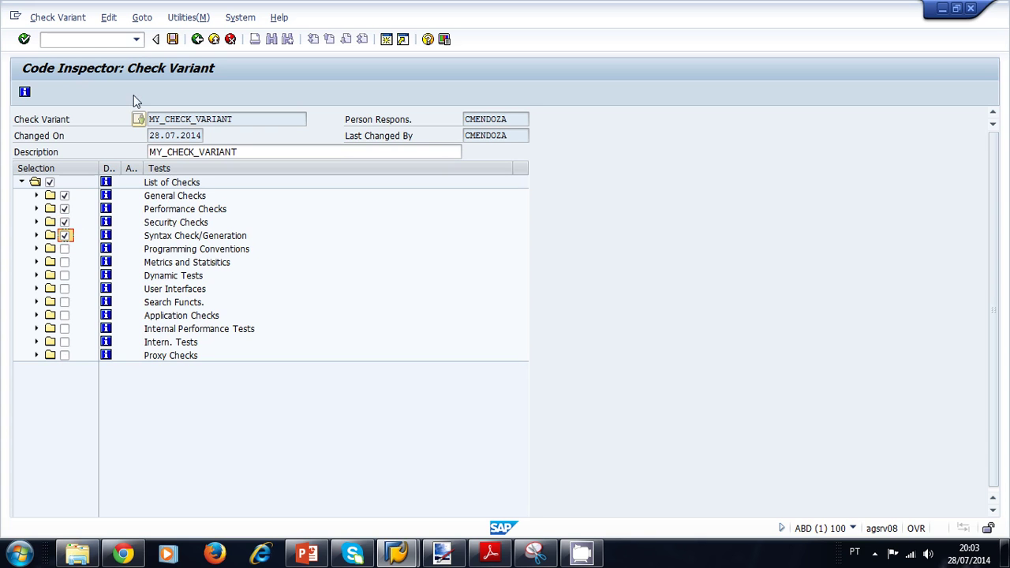
pyautogui.click(174, 41)
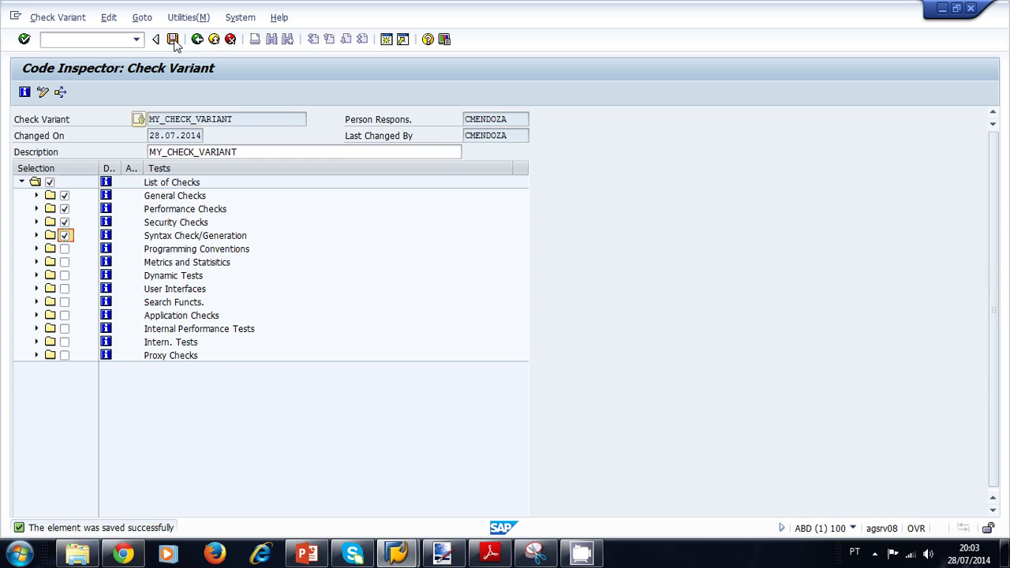
pyautogui.click(198, 39)
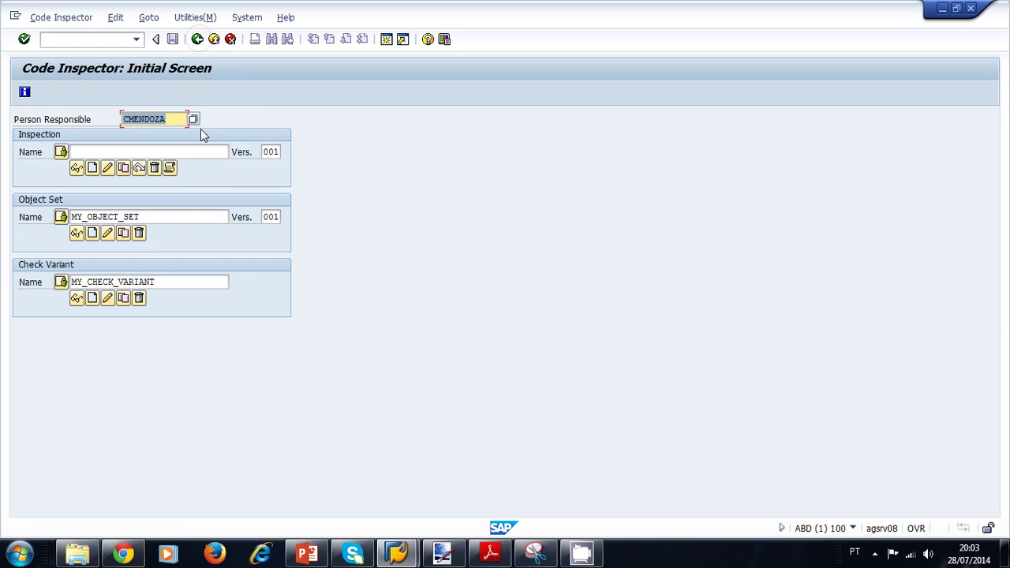
# Create a new inspection named MY_INSPECTION
pyautogui.click(174, 218)
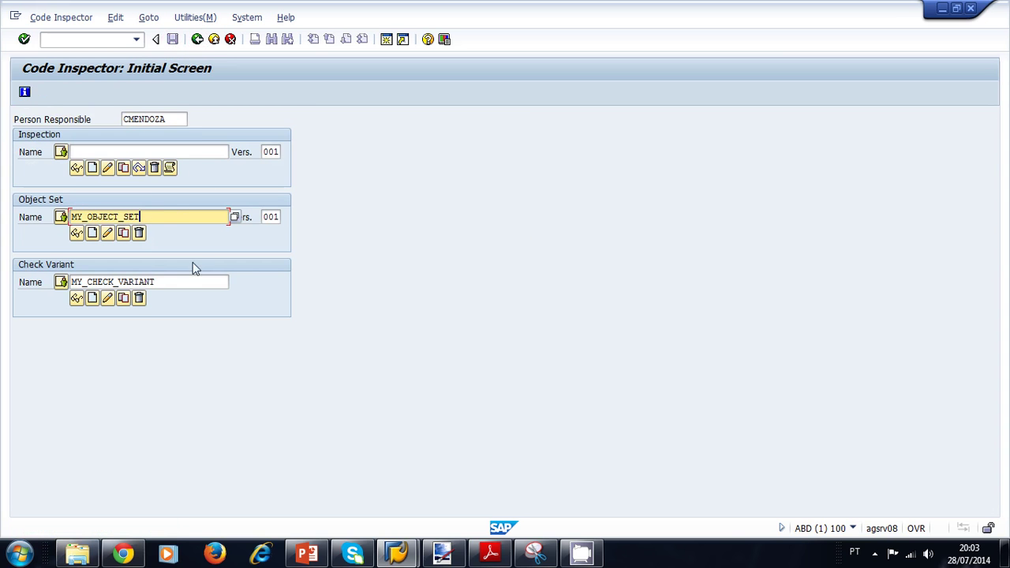
pyautogui.click(168, 285)
pyautogui.click(148, 152)
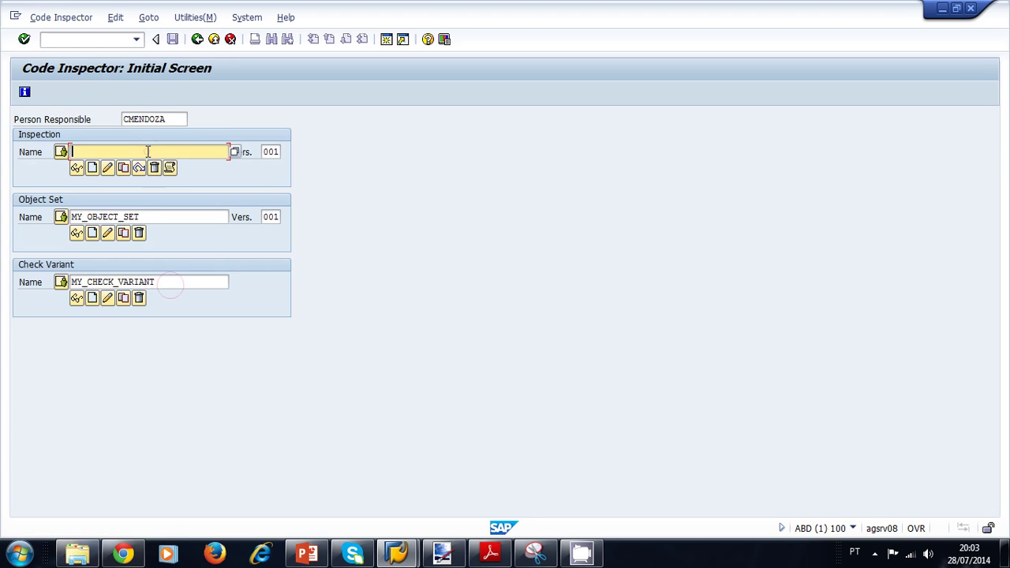
pyautogui.write('my_inspection')
pyautogui.click(93, 168)
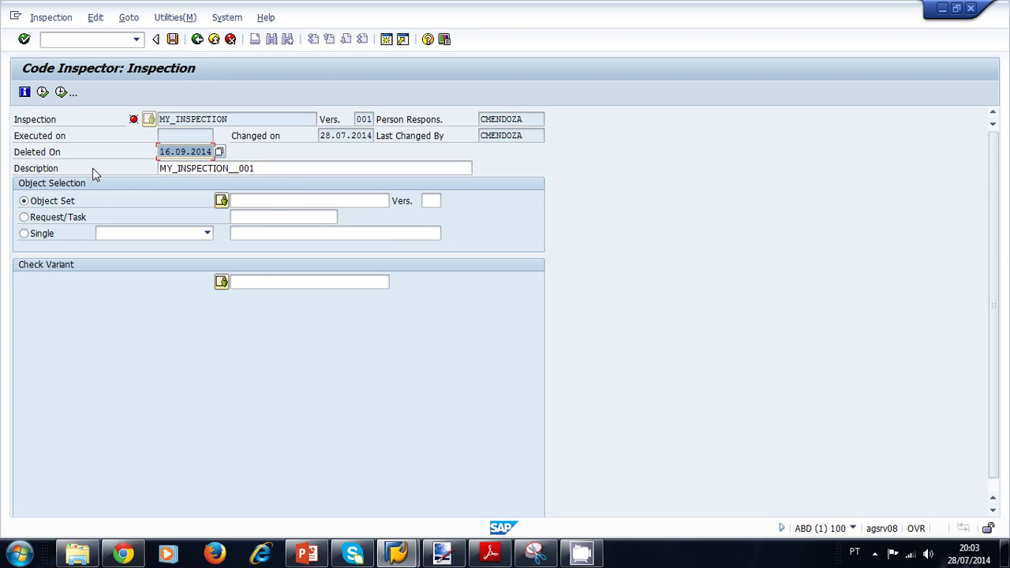
# Assign MY_OBJECT_SET from the list of available object sets to the inspection's object selection
pyautogui.click(270, 200)
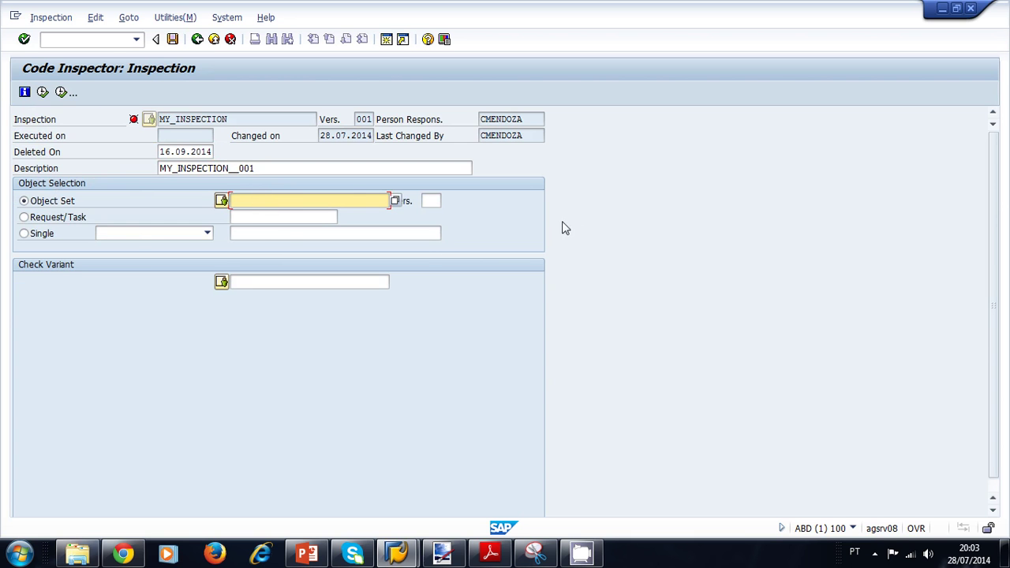
pyautogui.click(398, 201)
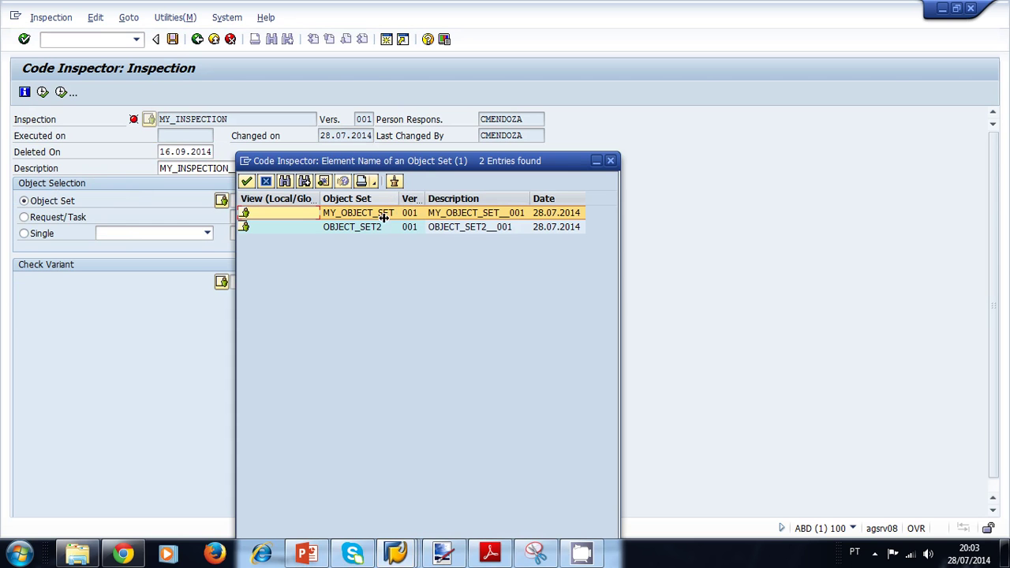
pyautogui.click(355, 228)
pyautogui.click(359, 214)
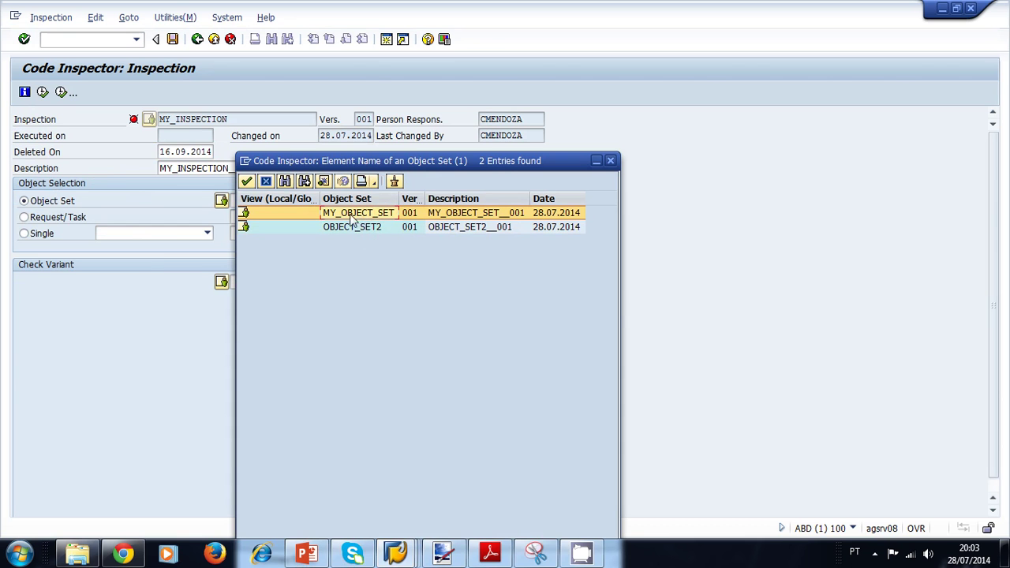
pyautogui.doubleClick(393, 214)
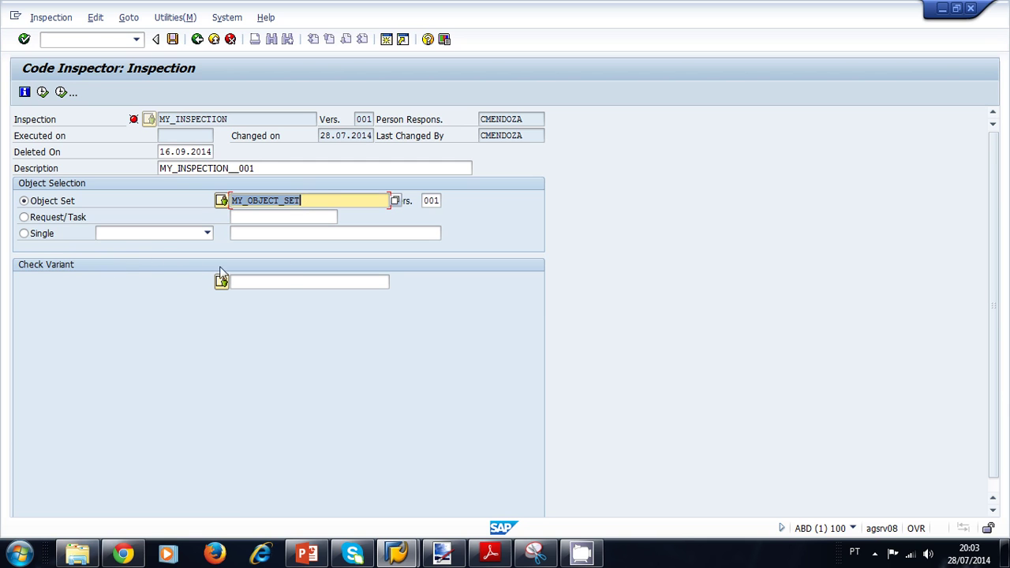
# Assign MY_CHECK_VARIANT from the list of available check variants to the inspection and save it
pyautogui.click(287, 281)
pyautogui.click(397, 283)
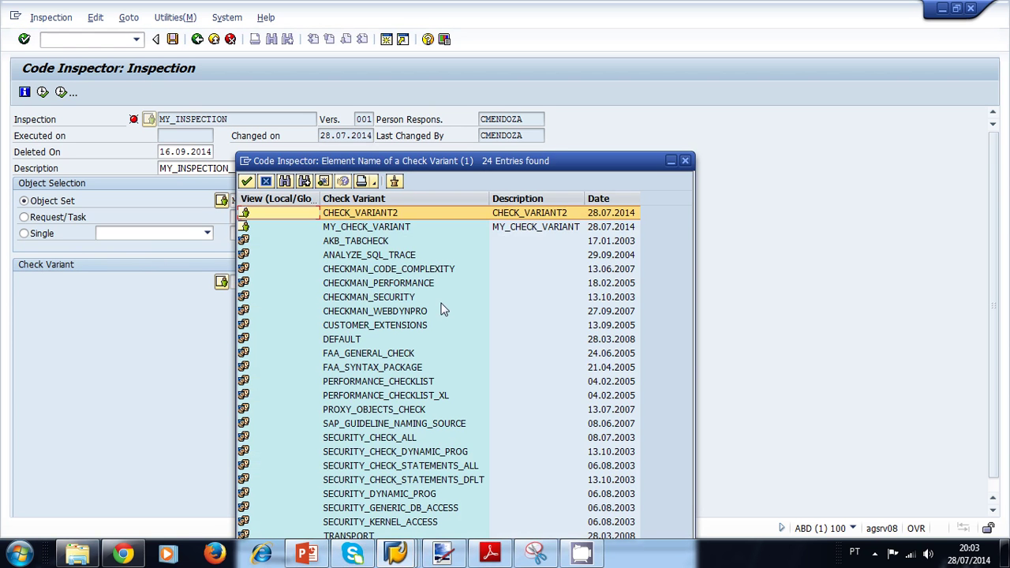
pyautogui.click(350, 242)
pyautogui.click(354, 228)
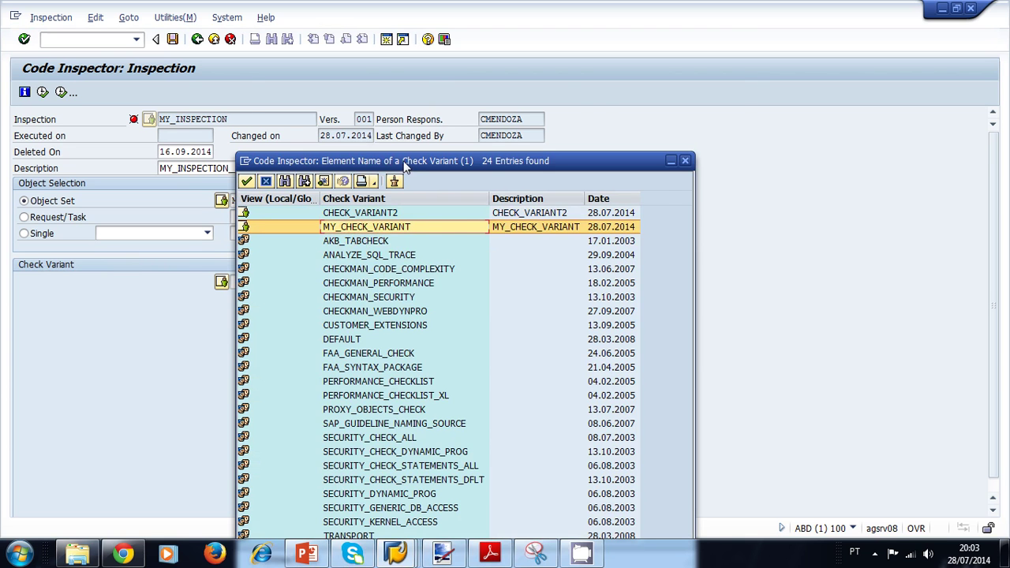
pyautogui.moveTo(405, 163); pyautogui.dragTo(448, 77)
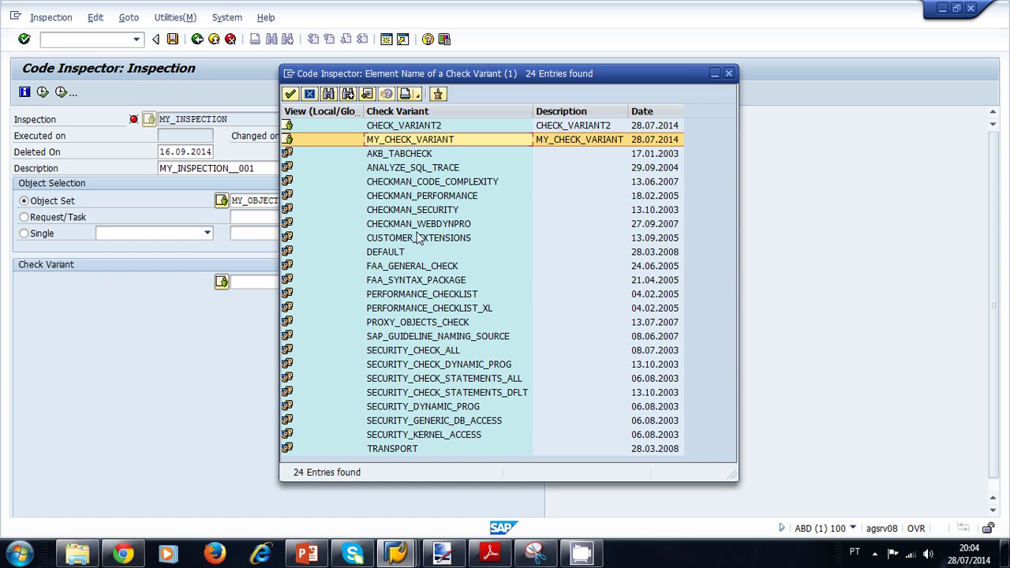
pyautogui.doubleClick(408, 141)
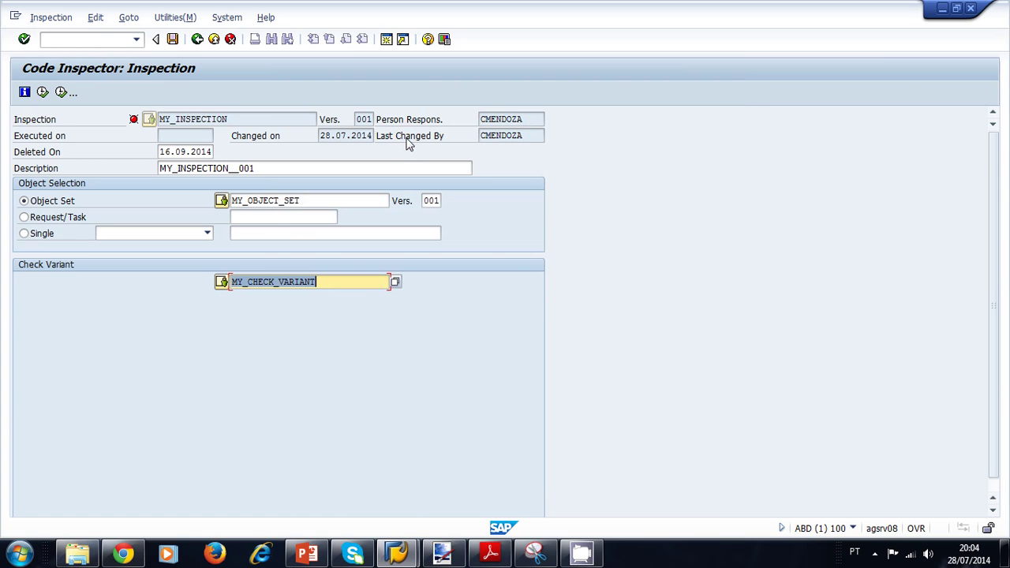
pyautogui.click(173, 40)
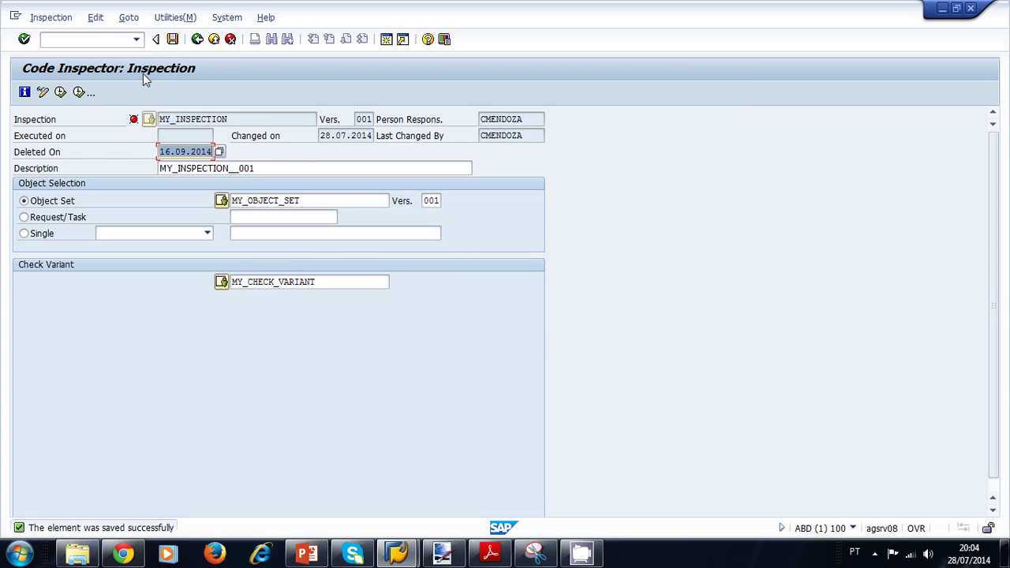
# Execute the inspection and check its execution statistics, including the error statistic
pyautogui.click(61, 92)
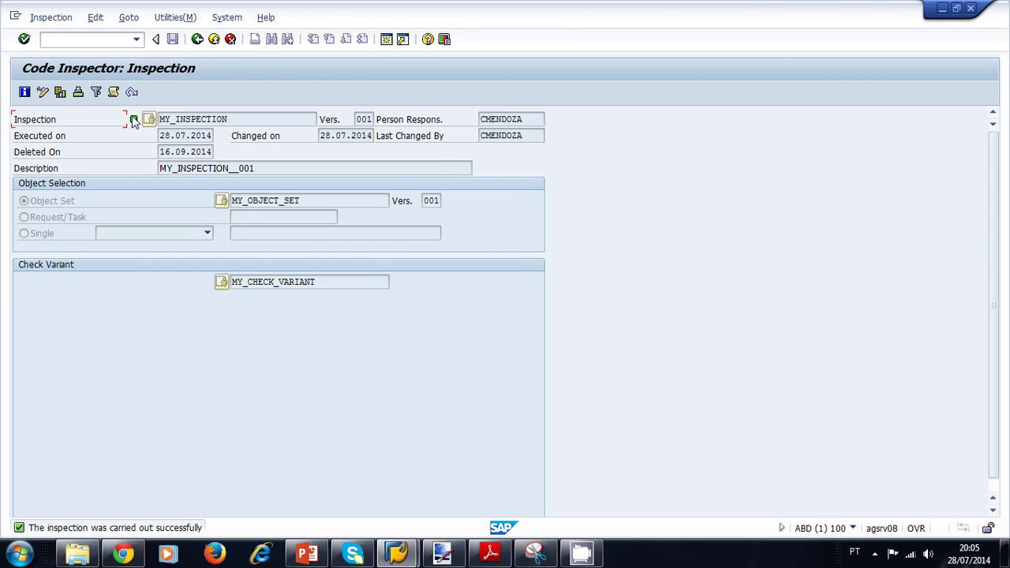
pyautogui.click(60, 92)
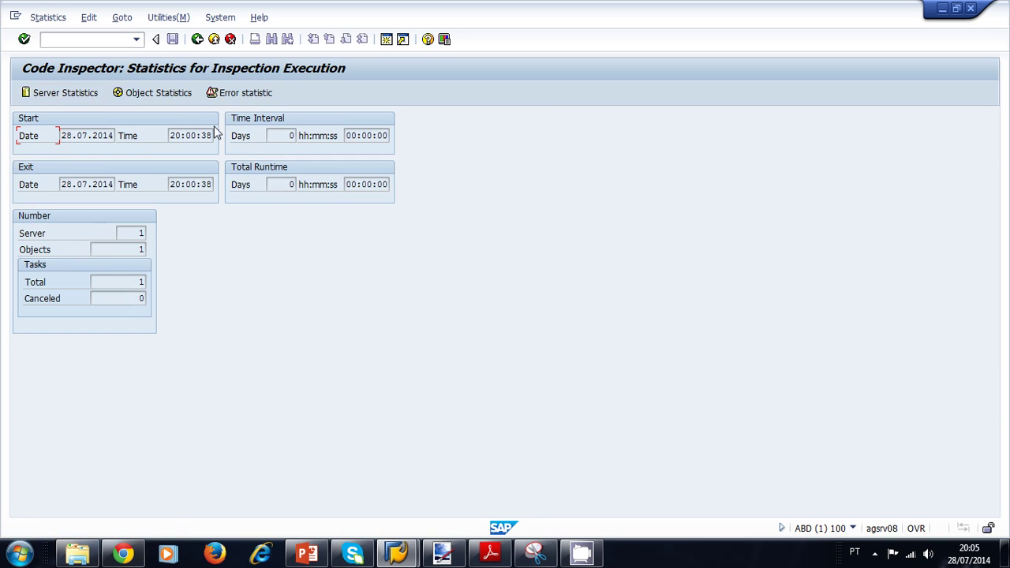
pyautogui.click(248, 93)
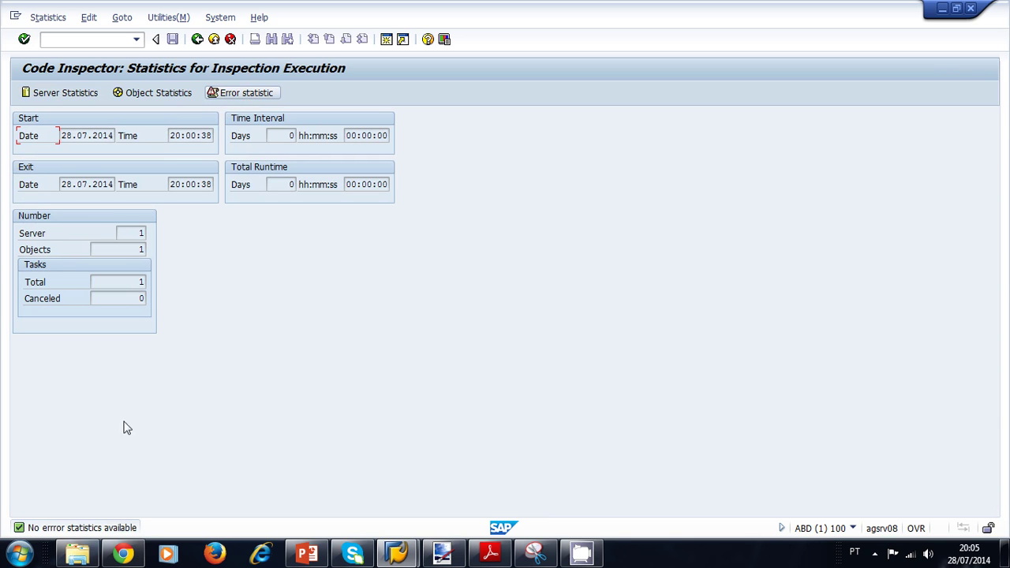
pyautogui.click(197, 39)
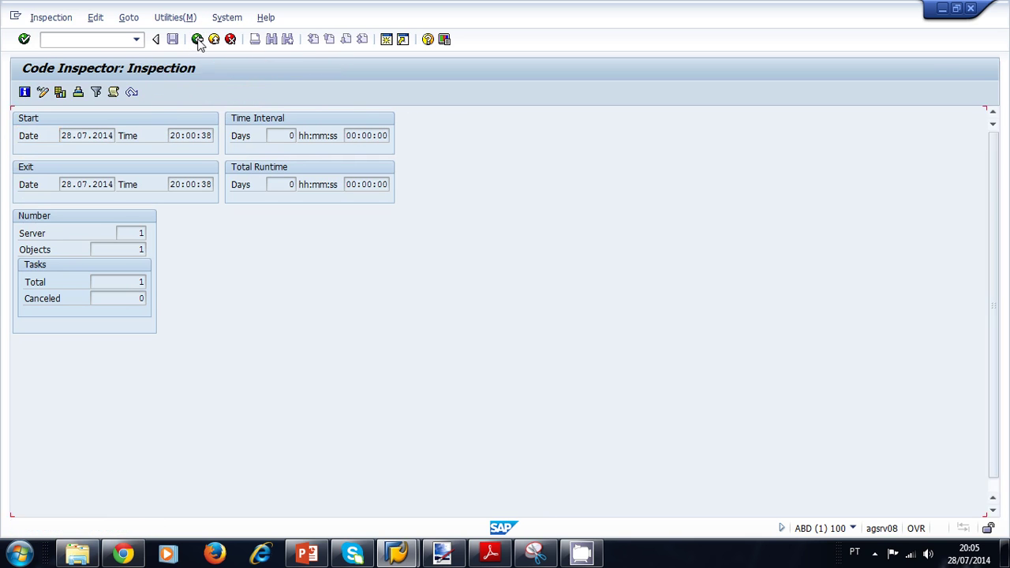
# Open the inspection results and expand Syntax Check/Generation down to the Message Code 1700 errors of the Extended Program Check
pyautogui.click(116, 94)
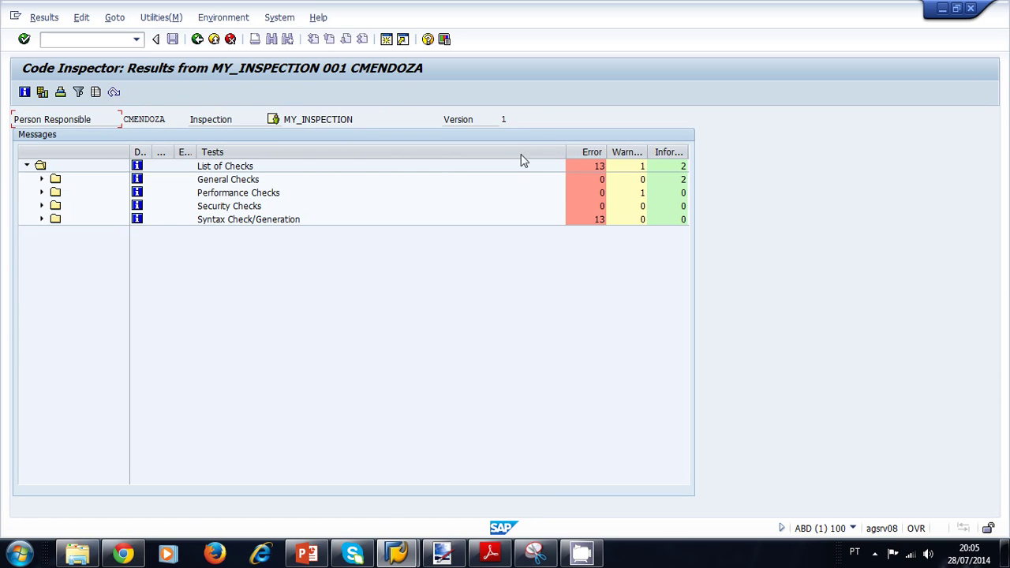
pyautogui.moveTo(566, 155)
pyautogui.mouseDown()
pyautogui.moveTo(511, 156)
pyautogui.moveTo(568, 151)
pyautogui.mouseUp()
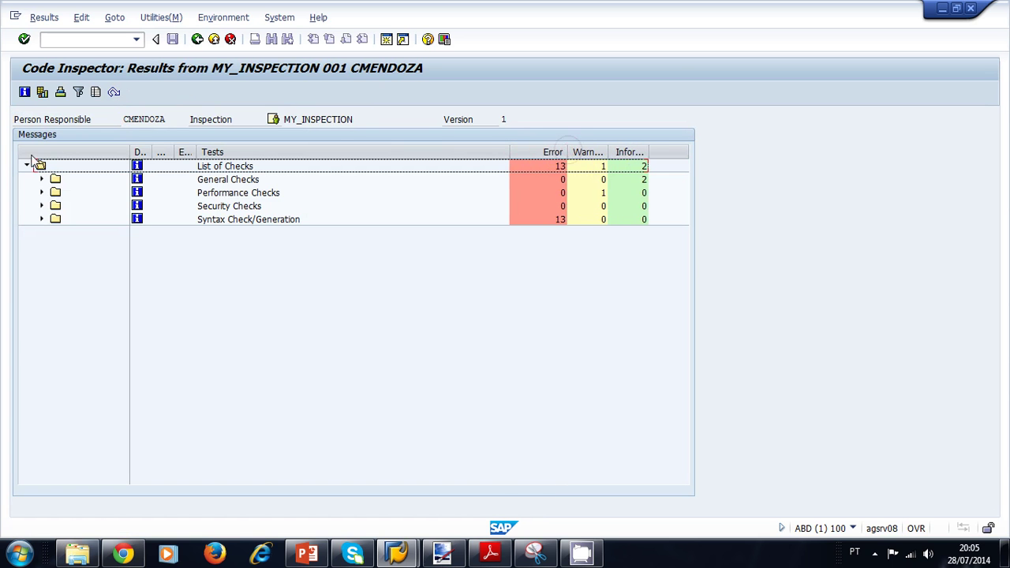
pyautogui.click(42, 219)
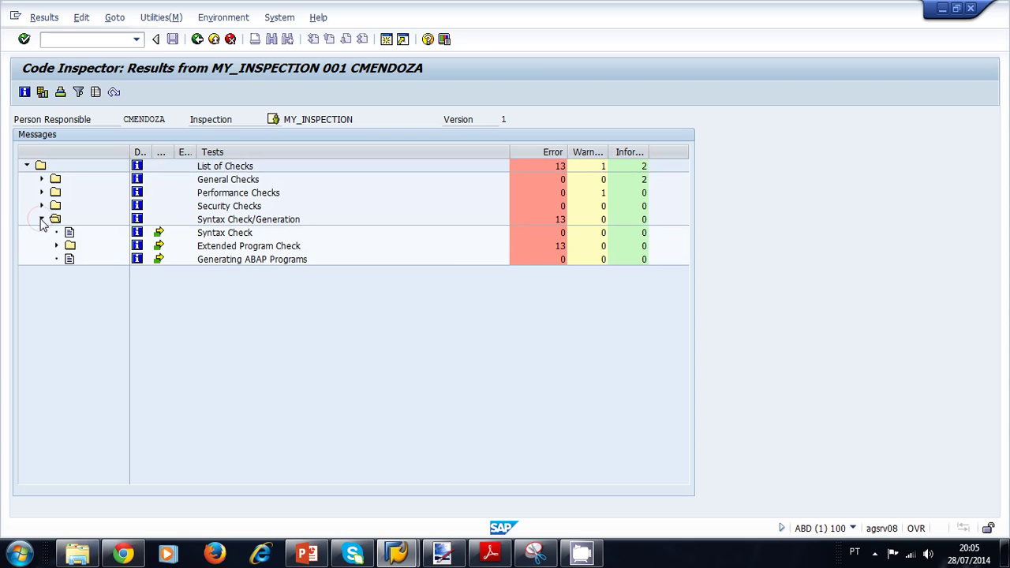
pyautogui.click(560, 246)
pyautogui.click(56, 245)
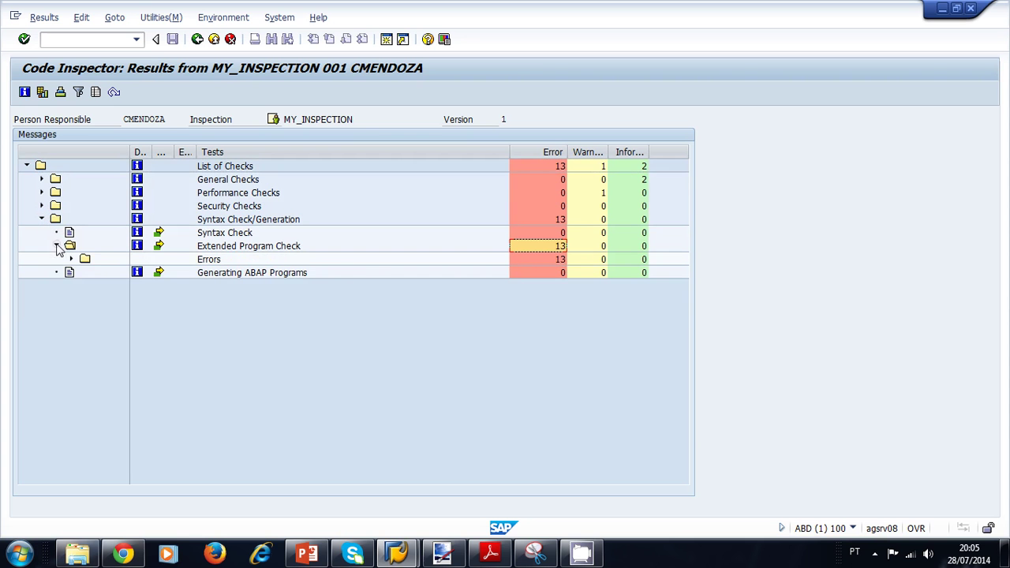
pyautogui.click(71, 259)
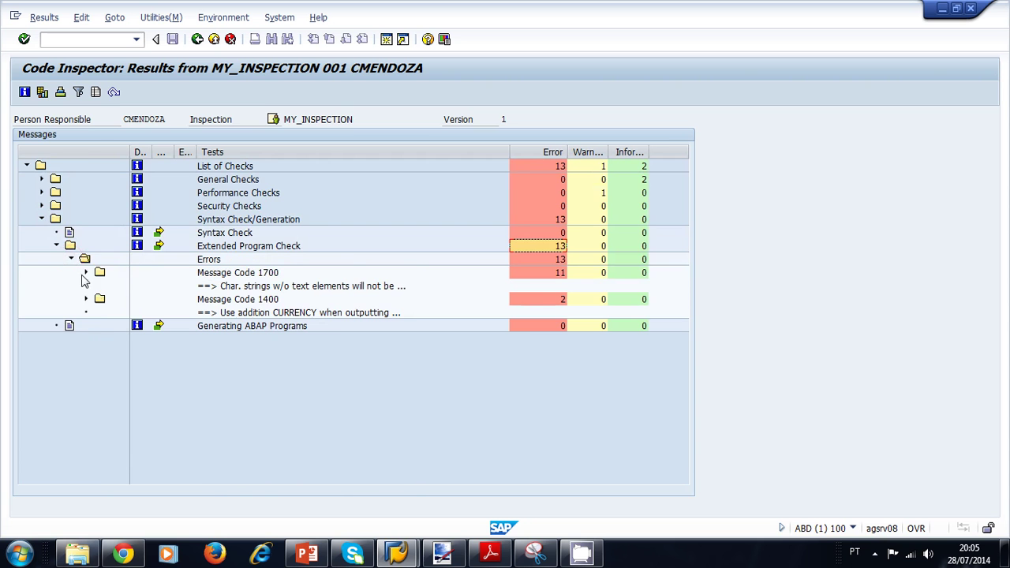
pyautogui.click(85, 272)
# Examine the Extended Program Check errors listed under Message Codes 1700 and 1400
pyautogui.click(244, 207)
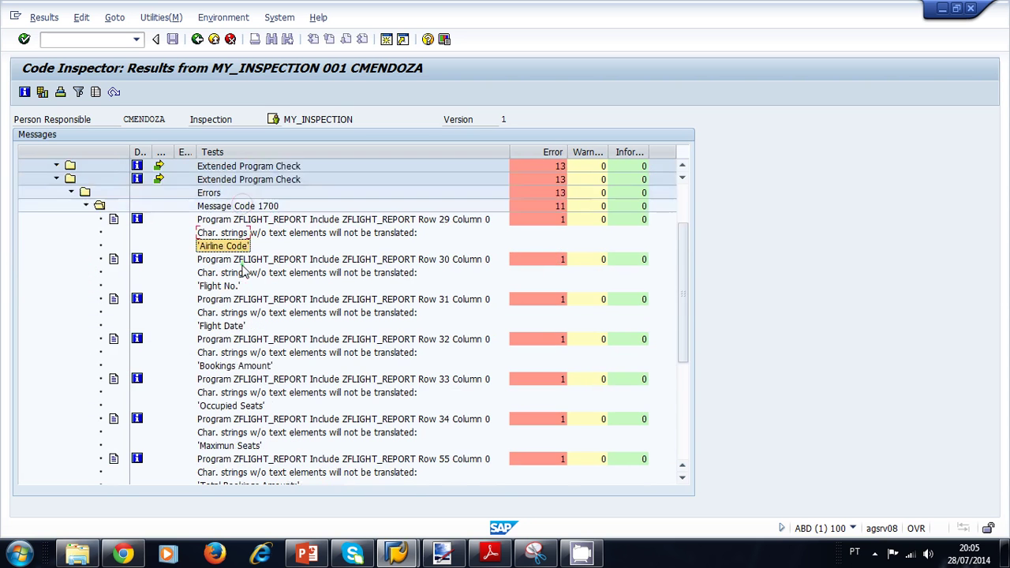
pyautogui.click(268, 301)
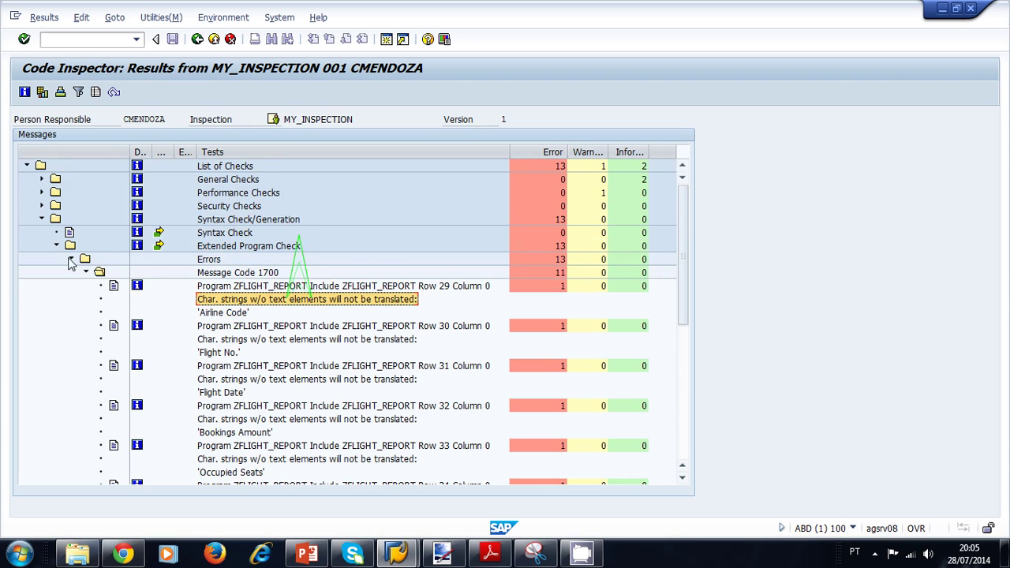
pyautogui.scroll(-7, 162, 320)
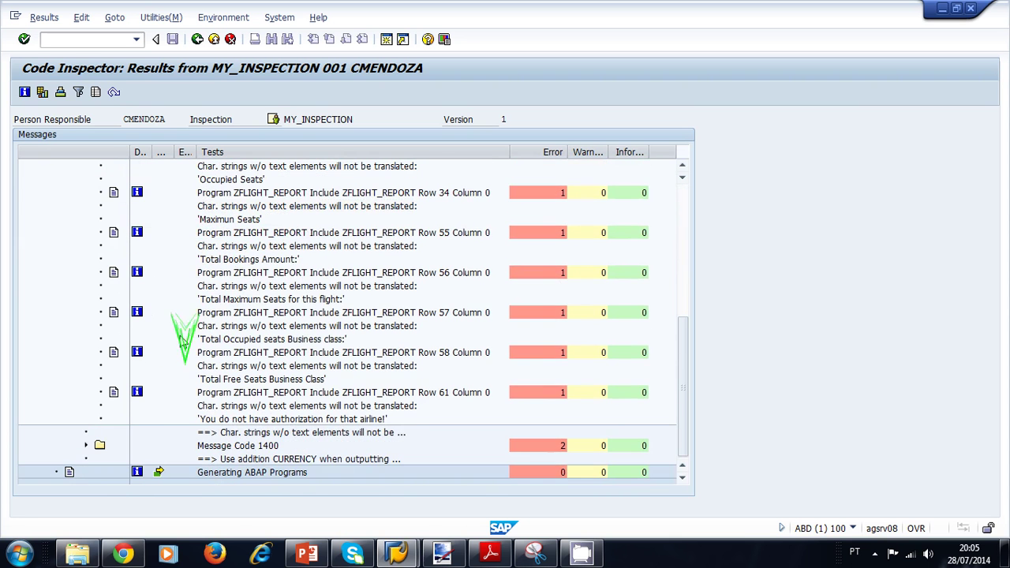
pyautogui.click(241, 458)
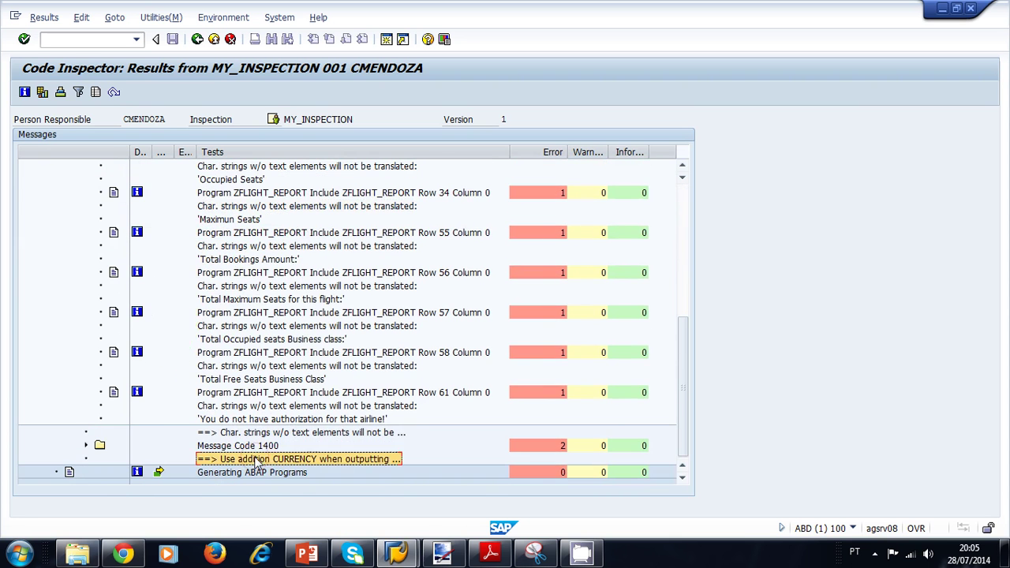
pyautogui.click(87, 447)
pyautogui.click(86, 407)
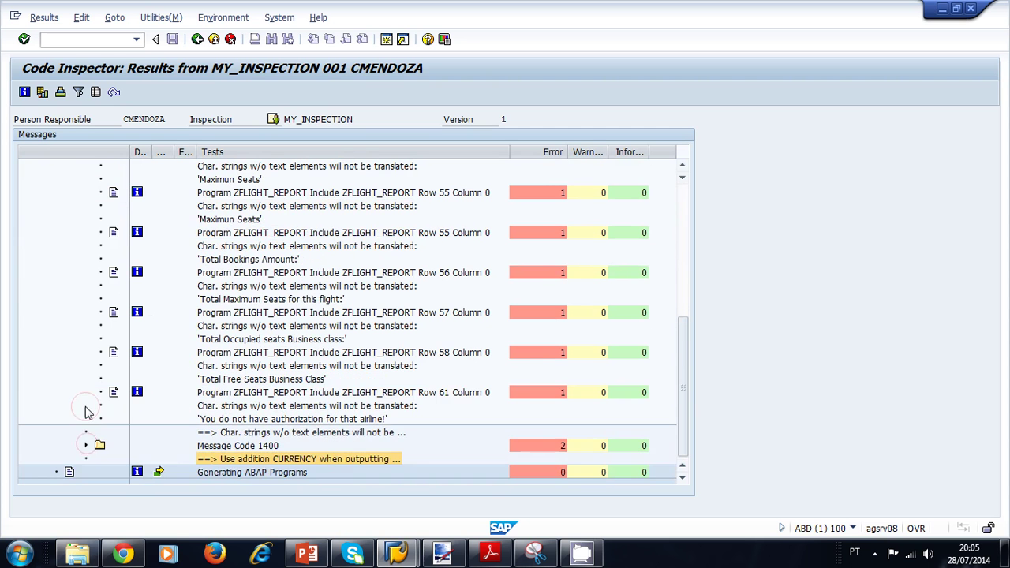
pyautogui.scroll(6, 247, 273)
pyautogui.scroll(2, 247, 273)
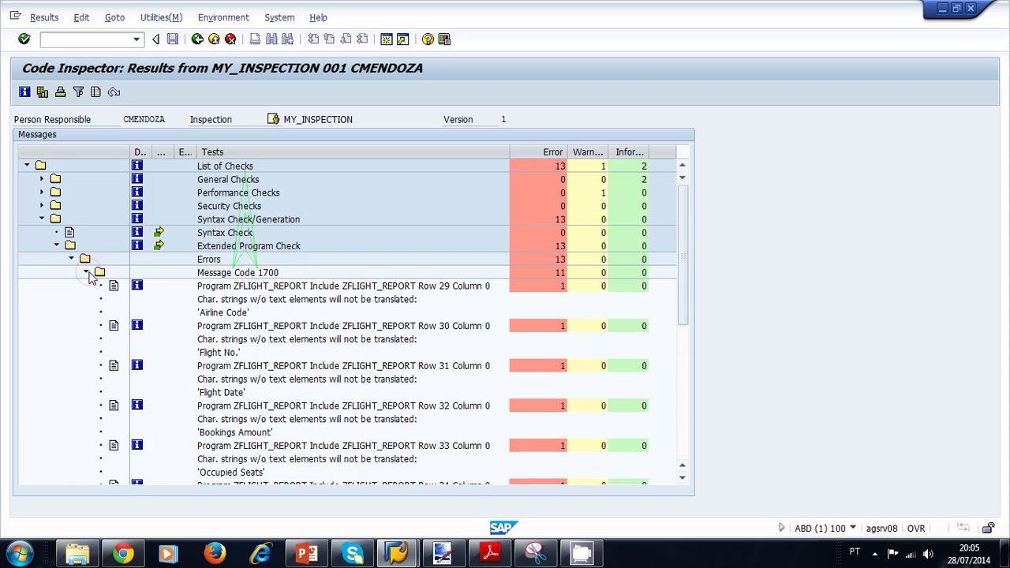
# Collapse the Syntax Check/Generation results and return to the Code Inspector initial screen
pyautogui.click(85, 272)
pyautogui.click(71, 259)
pyautogui.click(56, 246)
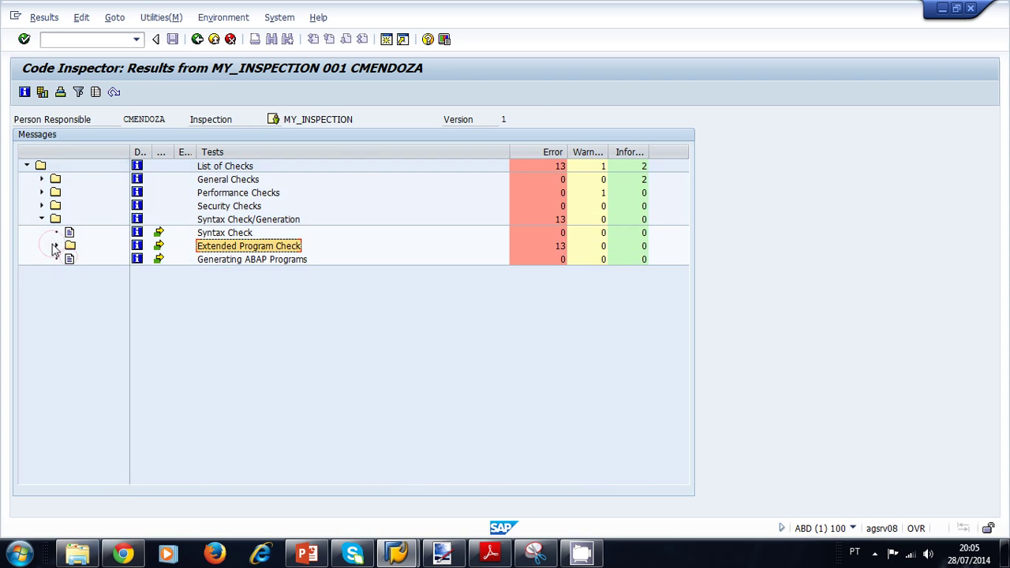
pyautogui.click(43, 220)
pyautogui.click(197, 38)
pyautogui.click(197, 38)
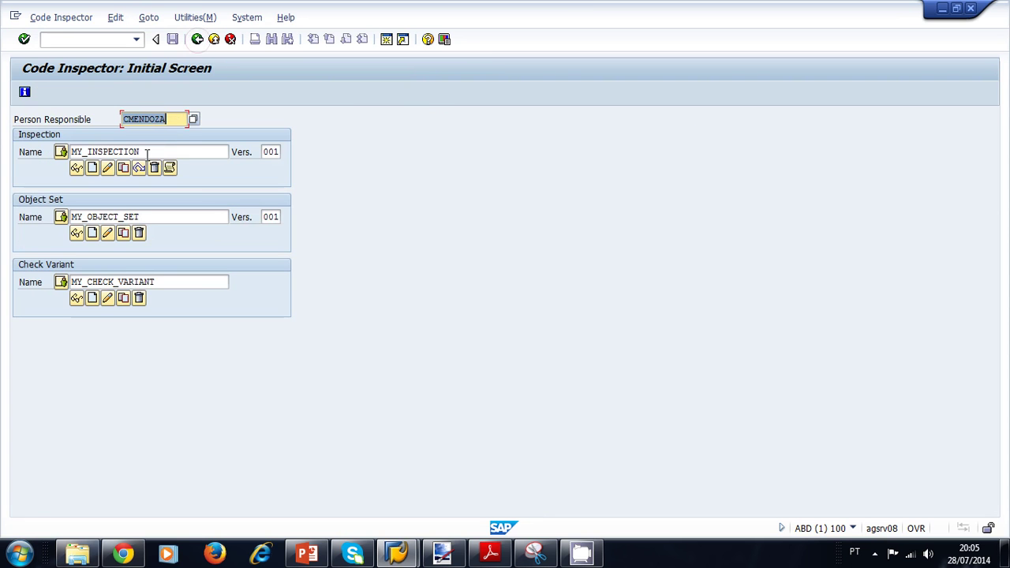
pyautogui.click(177, 151)
pyautogui.hotkey('shift', 'Left')
pyautogui.hotkey('shift', 'Left')
pyautogui.hotkey('shift', 'Left')
pyautogui.hotkey('shift', 'Left')
pyautogui.hotkey('shift', 'Left')
pyautogui.hotkey('shift', 'Left')
pyautogui.hotkey('shift', 'Left')
pyautogui.hotkey('shift', 'Left')
pyautogui.hotkey('shift', 'Left')
pyautogui.hotkey('shift', 'Left')
pyautogui.hotkey('shift', 'Left')
pyautogui.hotkey('shift', 'Left')
pyautogui.hotkey('shift', 'Left')
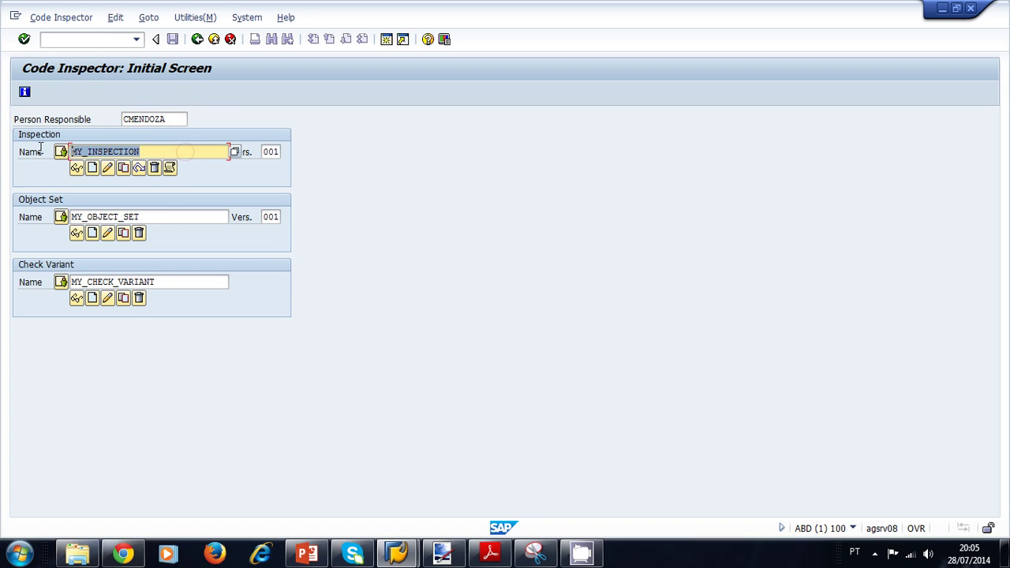
pyautogui.click(164, 222)
pyautogui.hotkey('shift', 'Home')
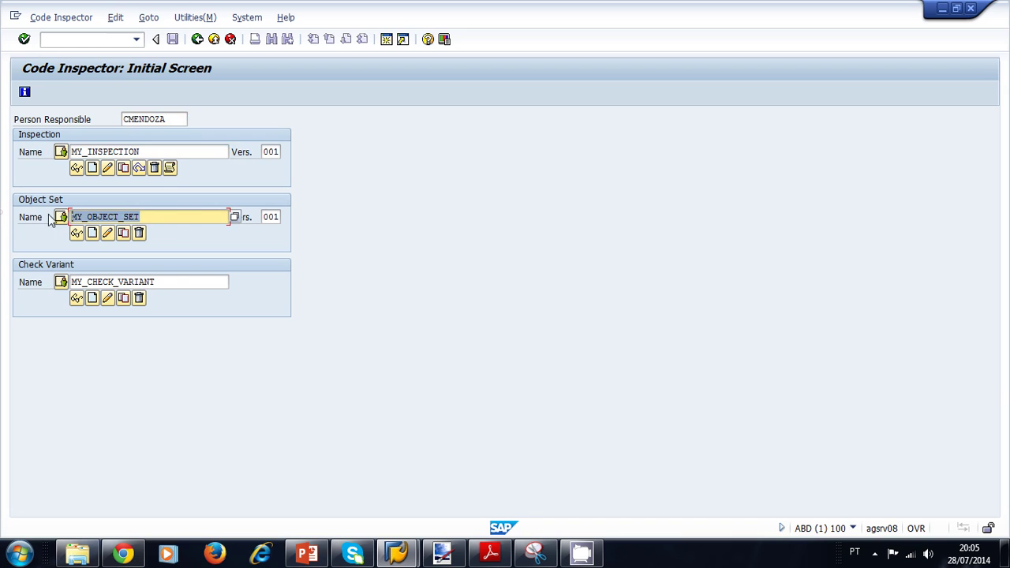
pyautogui.click(190, 221)
pyautogui.moveTo(171, 282); pyautogui.dragTo(46, 284)
pyautogui.click(175, 220)
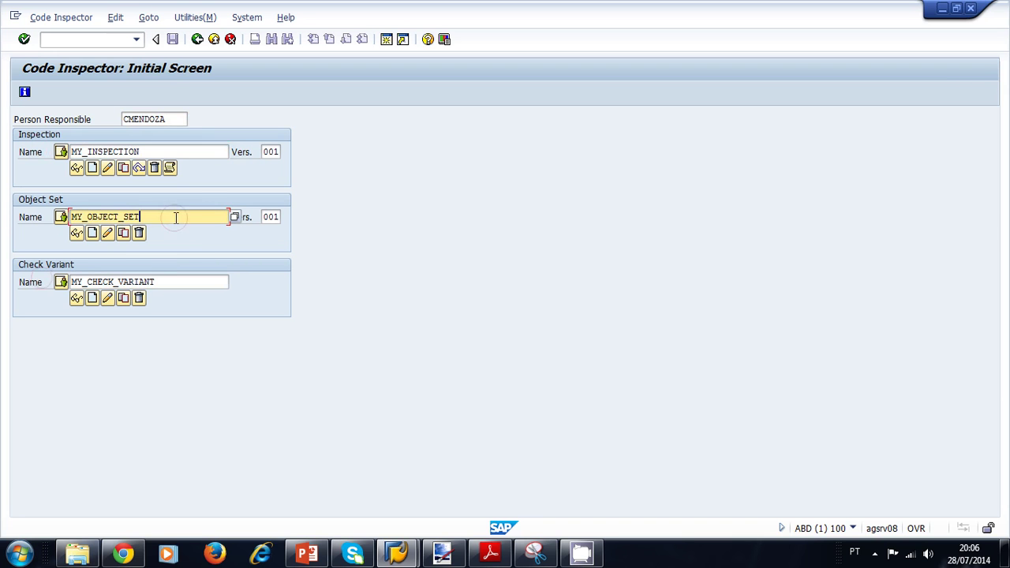
pyautogui.click(170, 151)
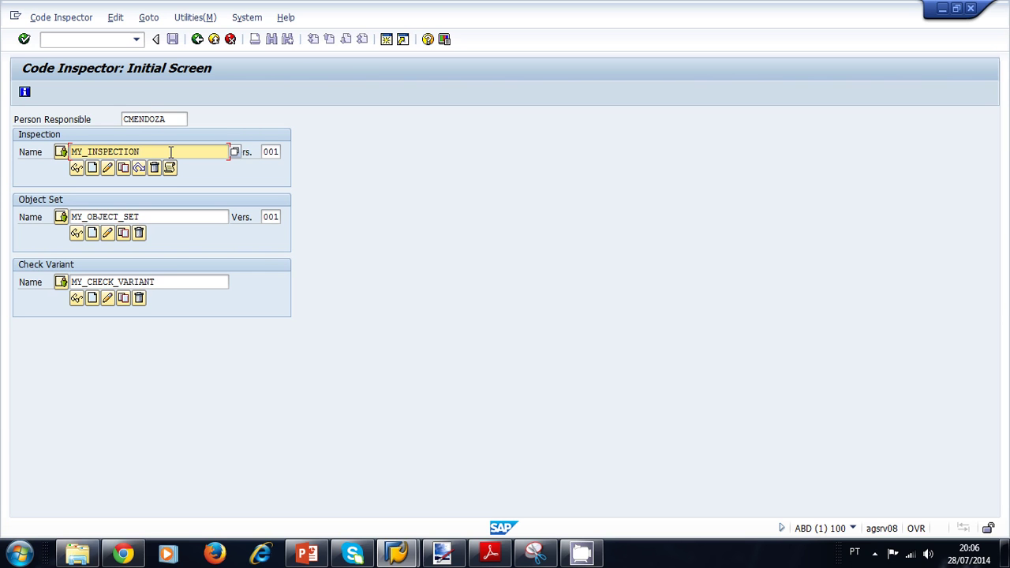
pyautogui.moveTo(161, 150); pyautogui.dragTo(28, 154)
pyautogui.click(167, 150)
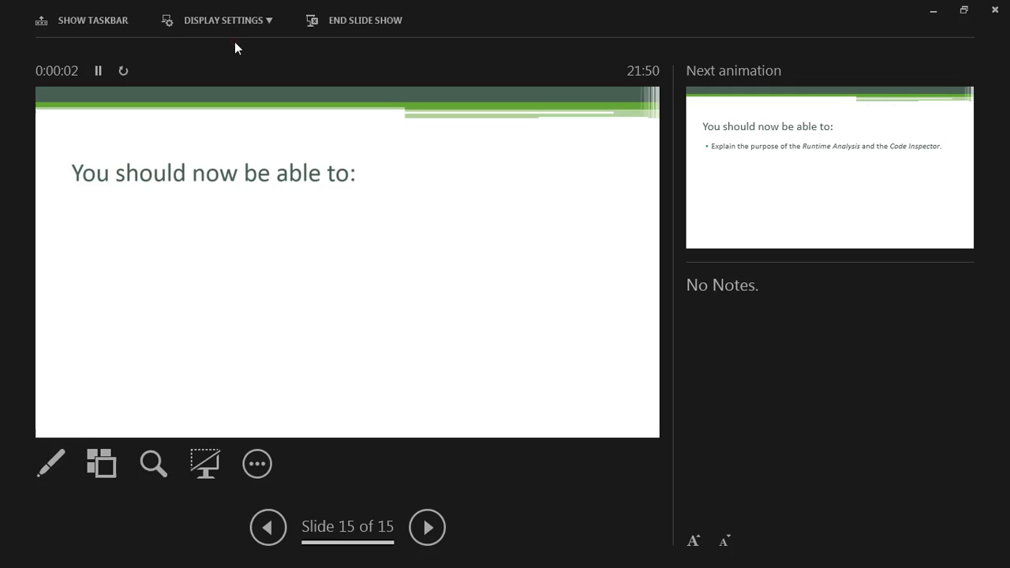
# Show the closing slide of the PowerPoint presentation full screen in place of Presenter View
pyautogui.click(234, 41)
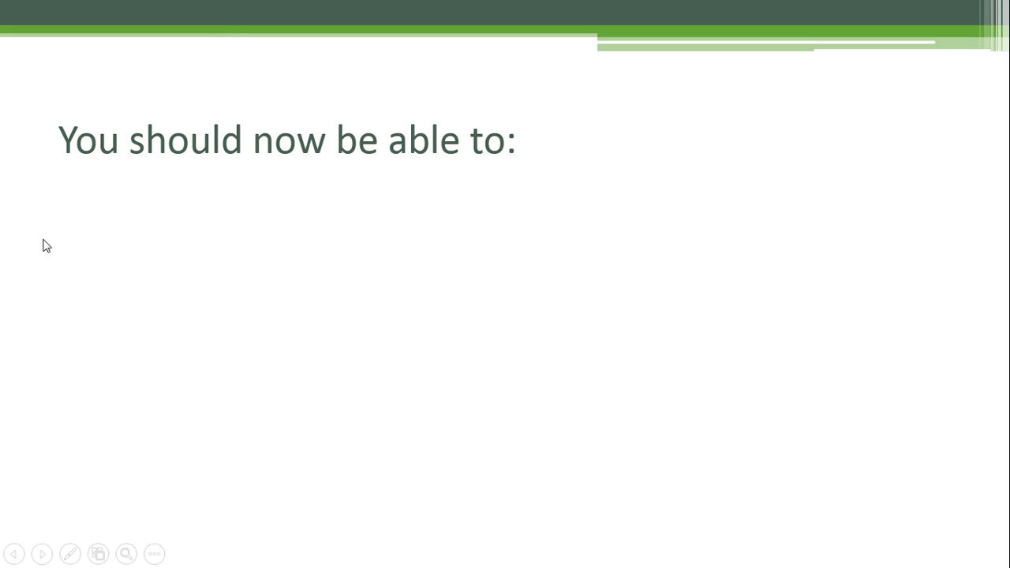